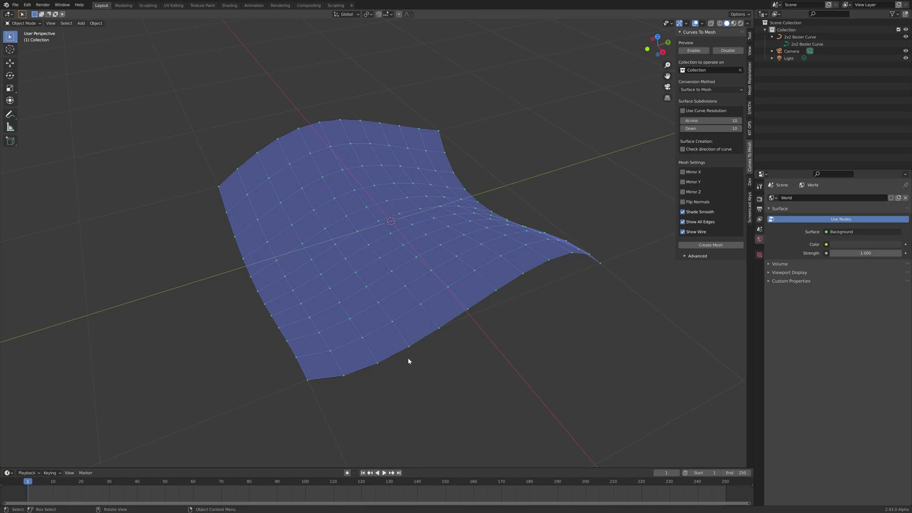
Step: Select the 2x2 Bezier Curve object in the Outliner
left_click(386, 360)
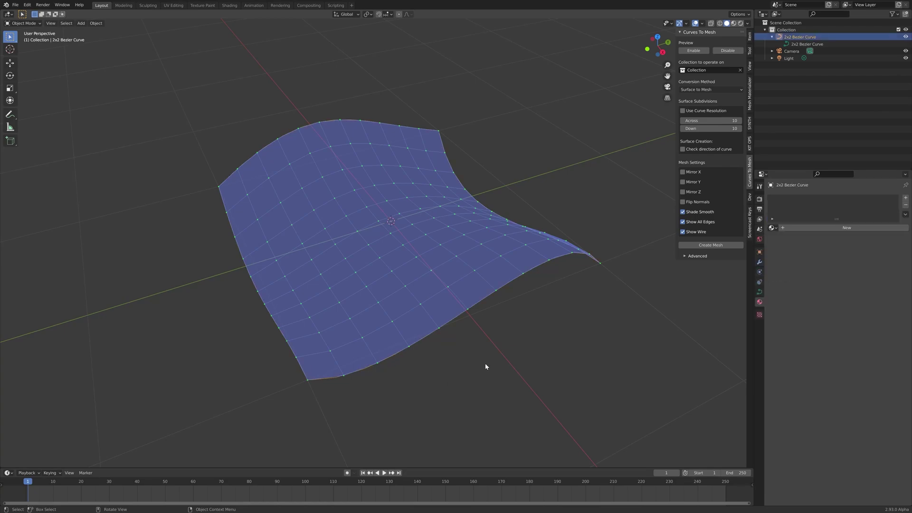
Step: Enter Edit Mode on the 2x2 Bezier Curve and orbit around the quilt surface to inspect it
key("Tab")
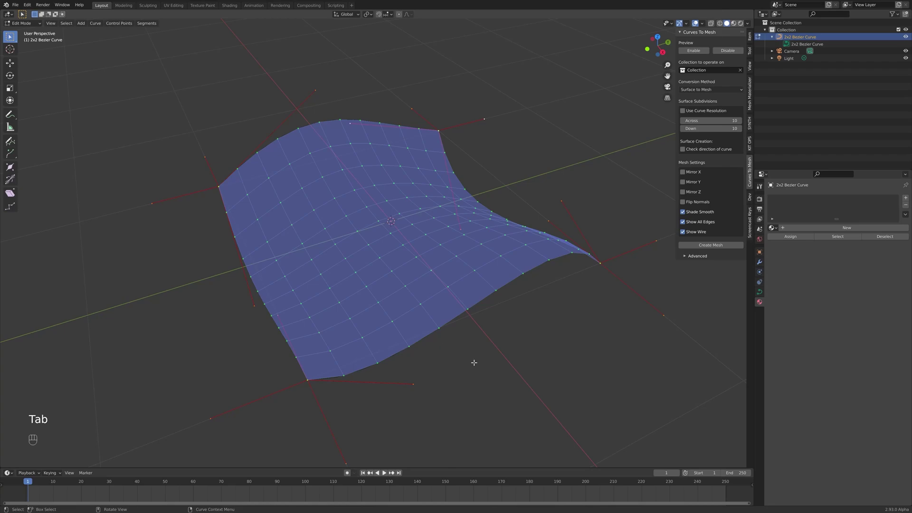
mouse_move(475, 363)
middle_mouse_down()
mouse_move(424, 342)
mouse_move(452, 359)
mouse_move(471, 347)
middle_mouse_up()
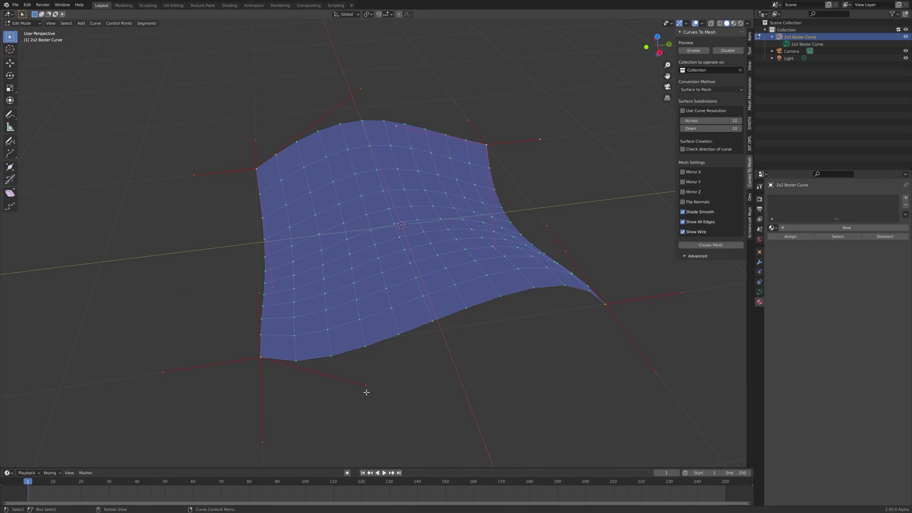
middle_click_drag(417, 362, 460, 377)
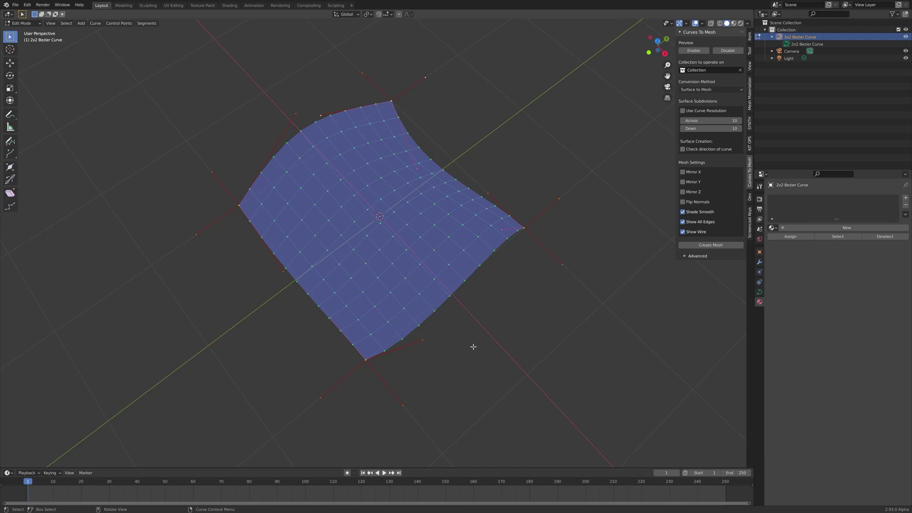
middle_click_drag(473, 320, 526, 316)
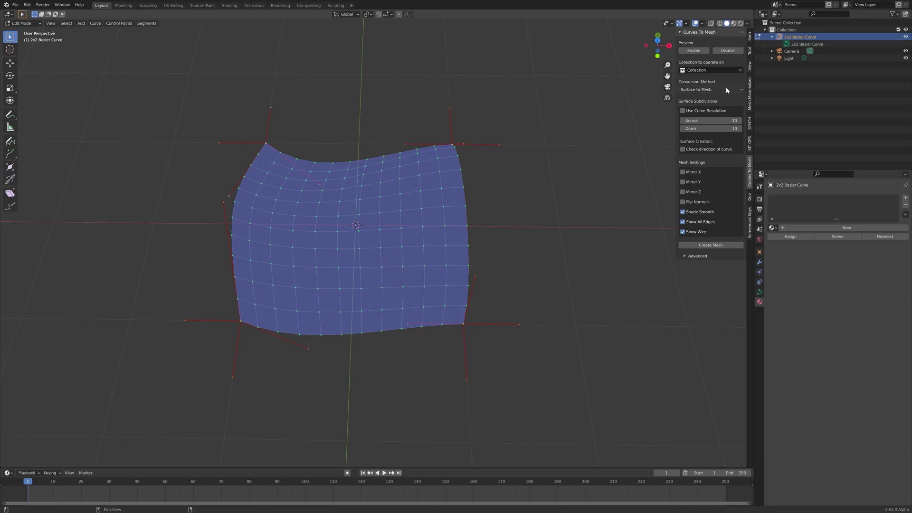
middle_click_drag(558, 291, 491, 287)
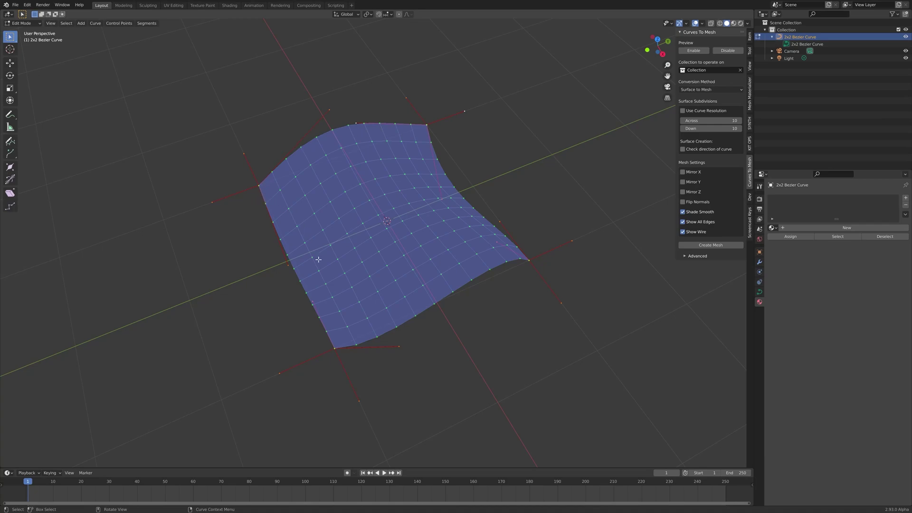
middle_click_drag(338, 350, 332, 321)
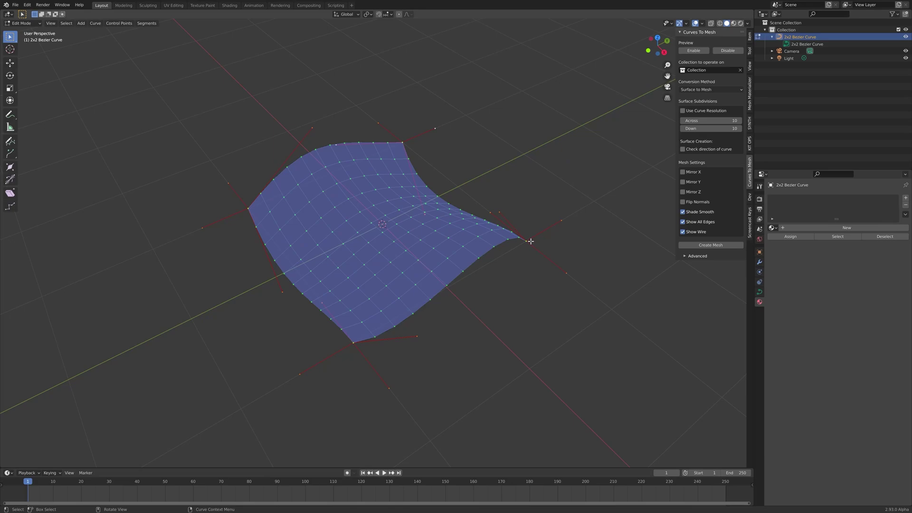
middle_click_drag(445, 275, 469, 301)
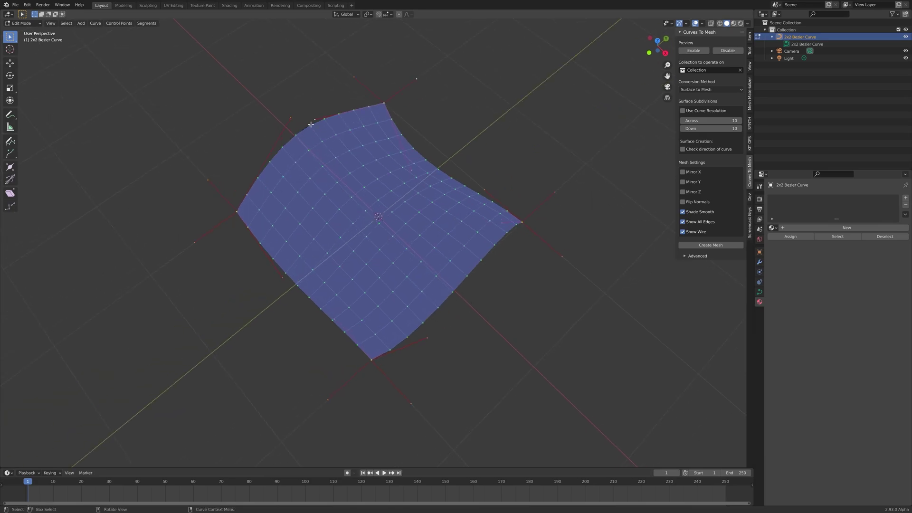
middle_click_drag(343, 298, 302, 217)
middle_click_drag(407, 358, 320, 340)
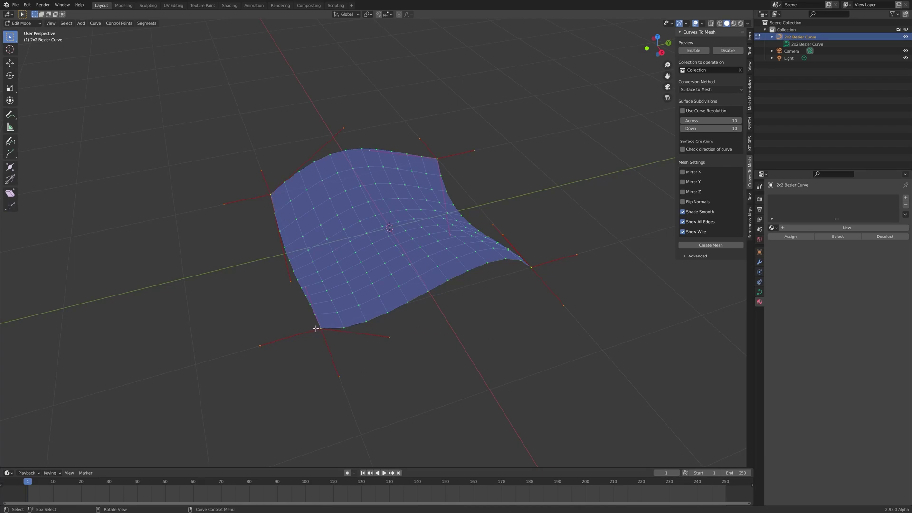
Step: Start grabbing the bottom-corner control point to move it up and to the right
key("g")
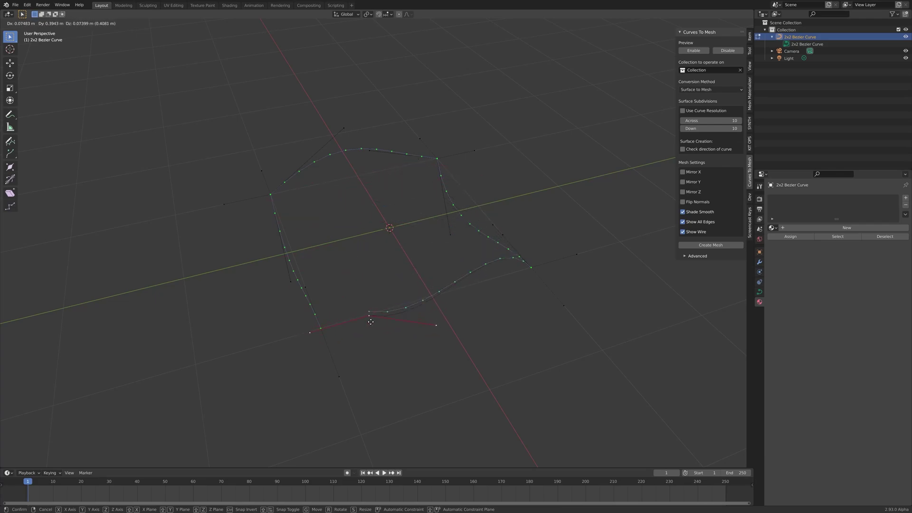
Step: Place the moved corner point, enable Vertex snapping, and snap the point back onto the corner
left_click(381, 303)
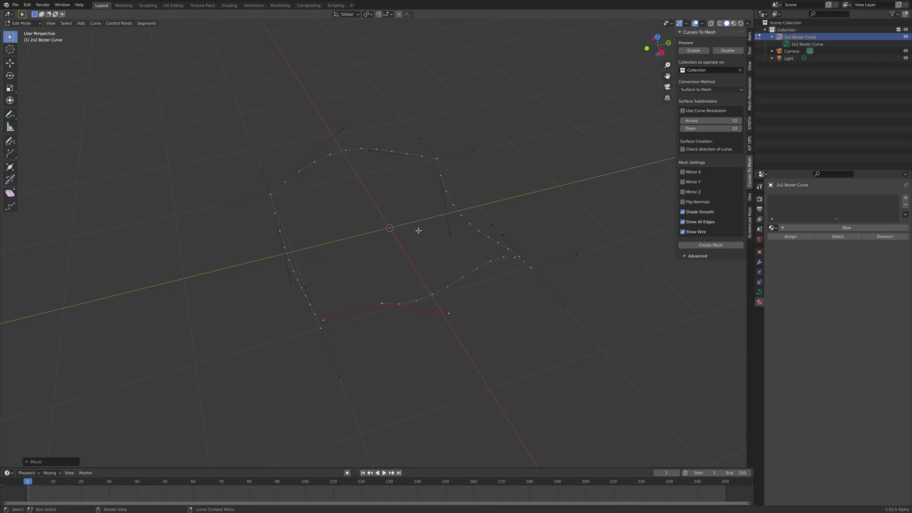
left_click(379, 15)
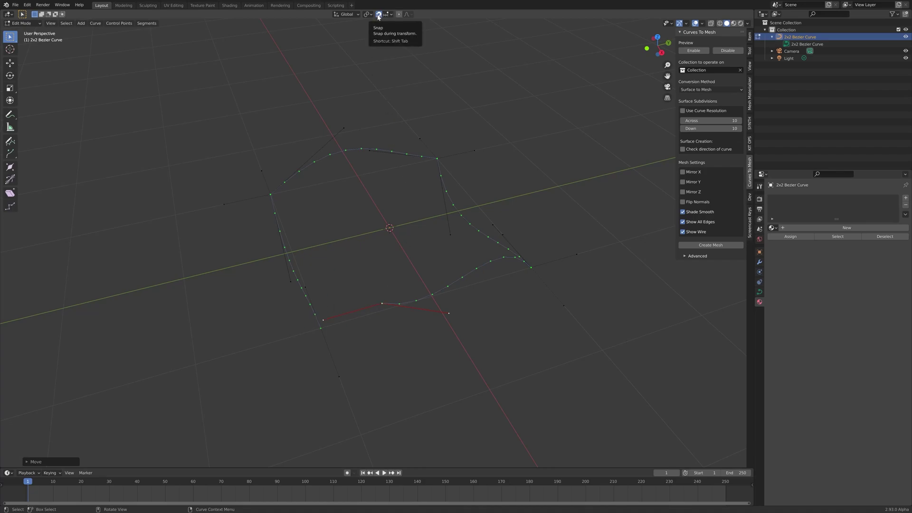
left_click(391, 14)
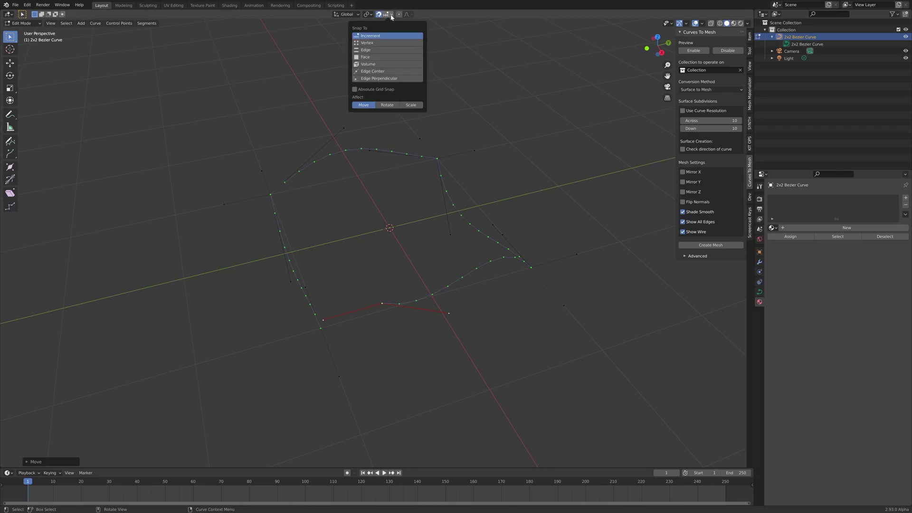
left_click(366, 44)
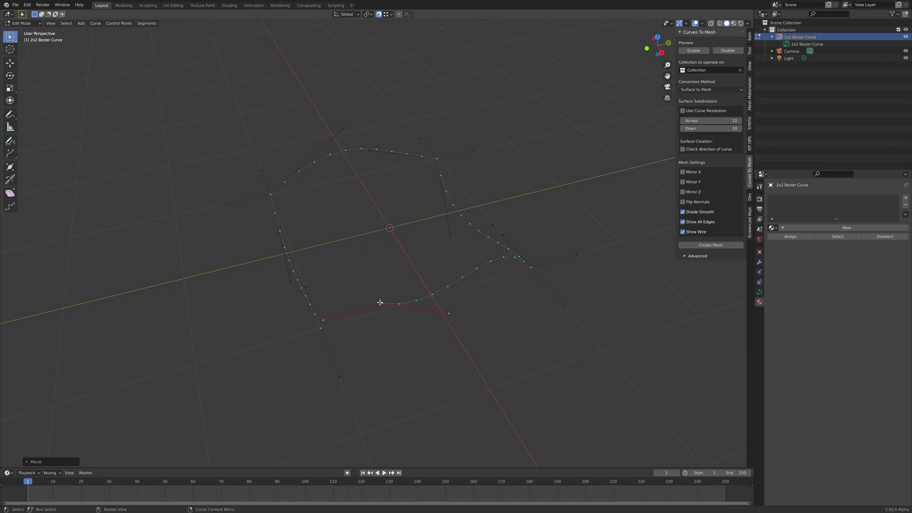
key("g")
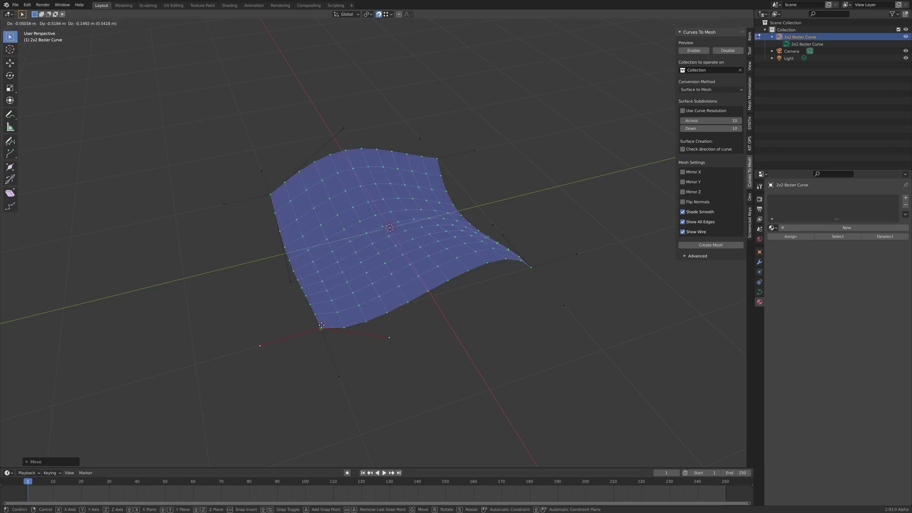
left_click(321, 326)
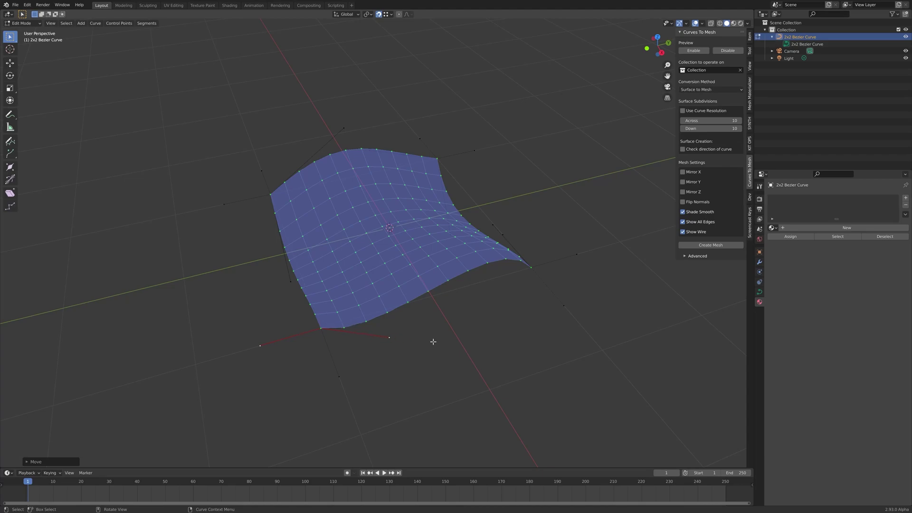
Step: Set the interface Line Width to Thick in Preferences, then select the bottom-right corner point
left_click(27, 5)
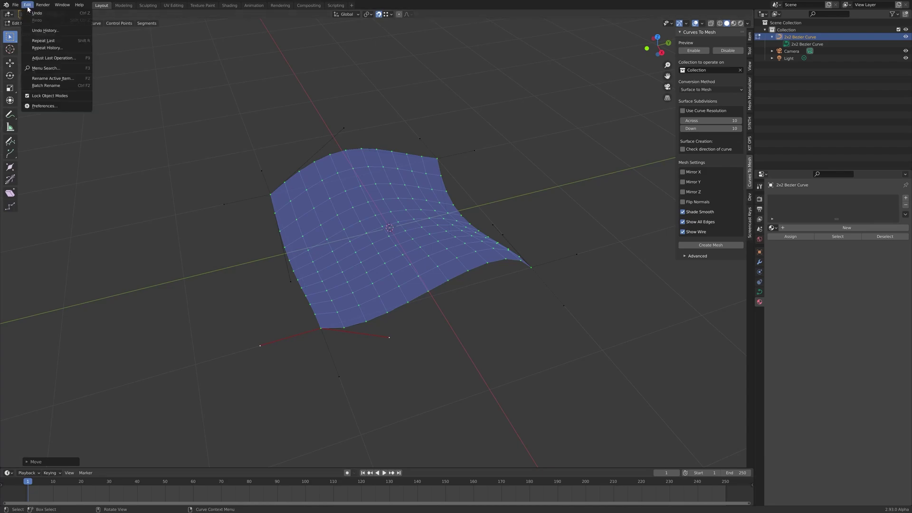
left_click(44, 105)
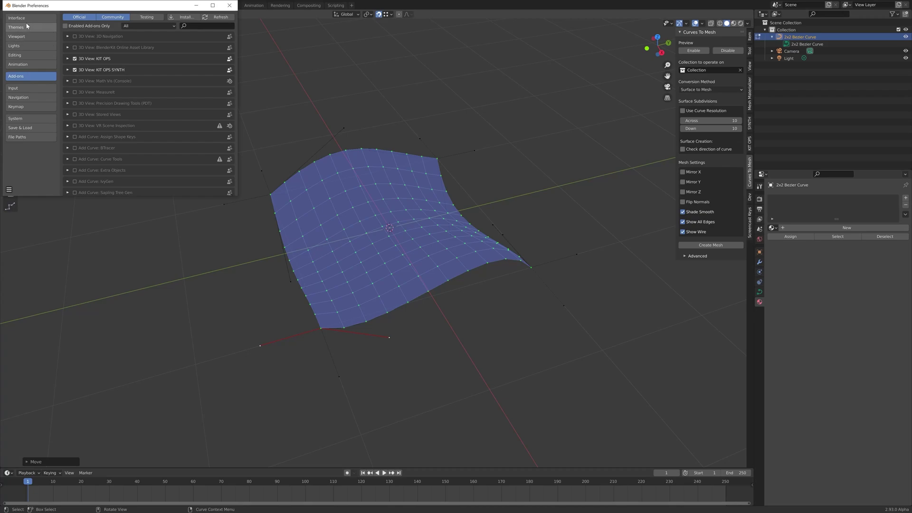
left_click(19, 19)
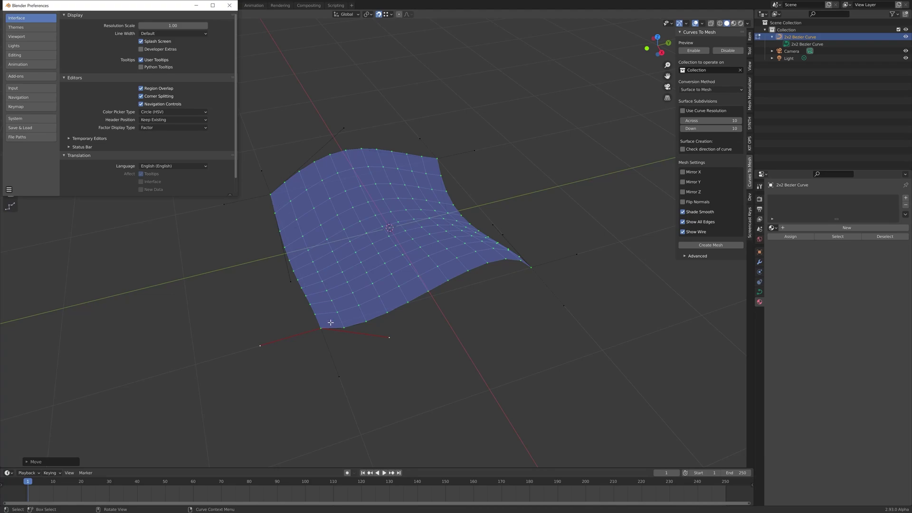
left_click(169, 32)
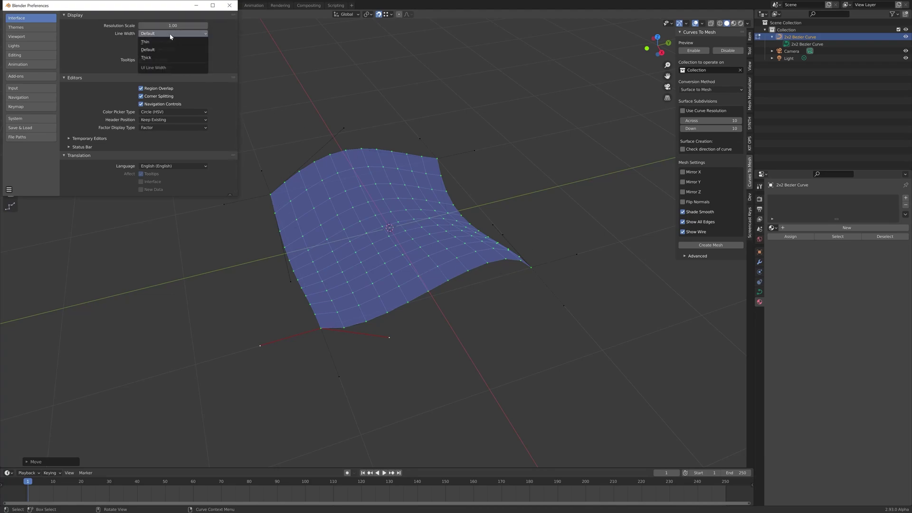
left_click(156, 58)
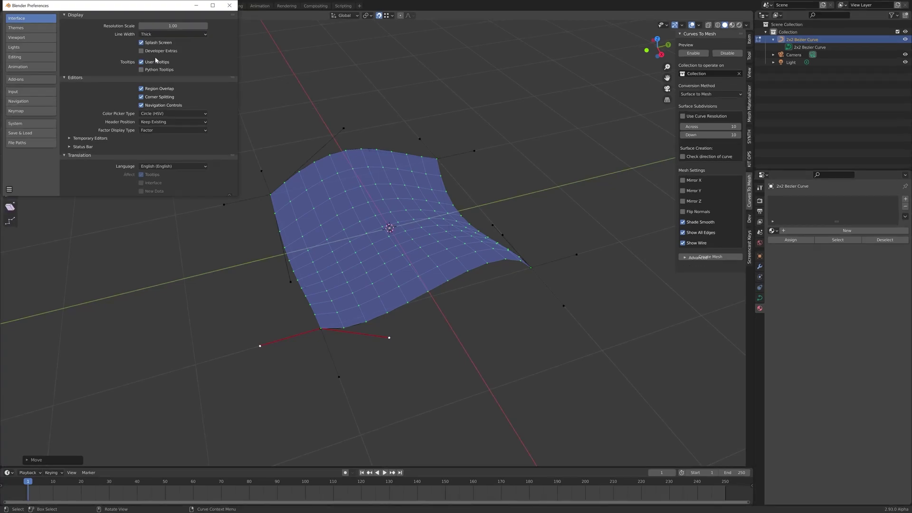
left_click(272, 196)
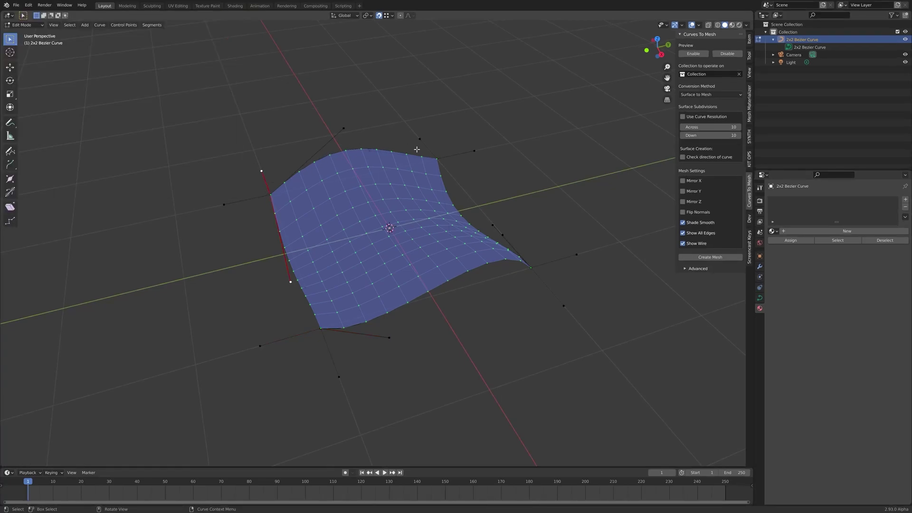
left_click(531, 267)
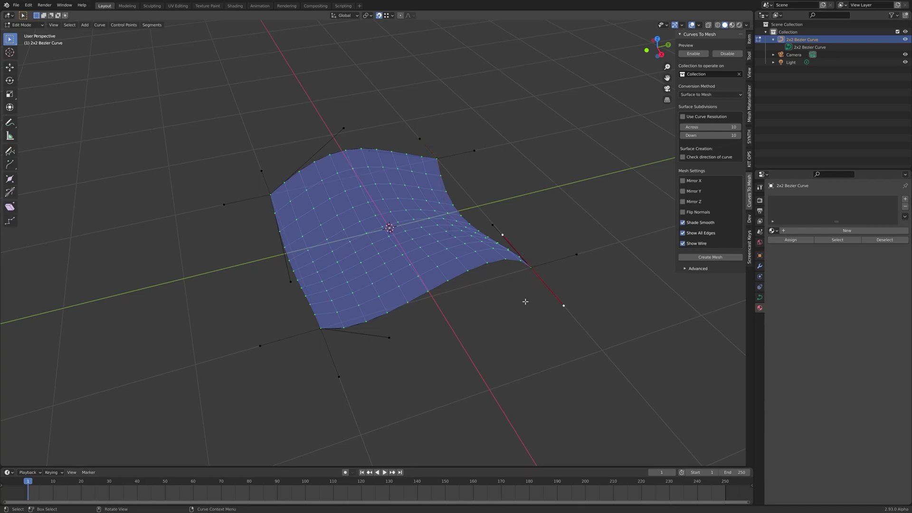
Step: Reopen Preferences, try a larger Resolution Scale, then set it back to 1.00
left_click(28, 5)
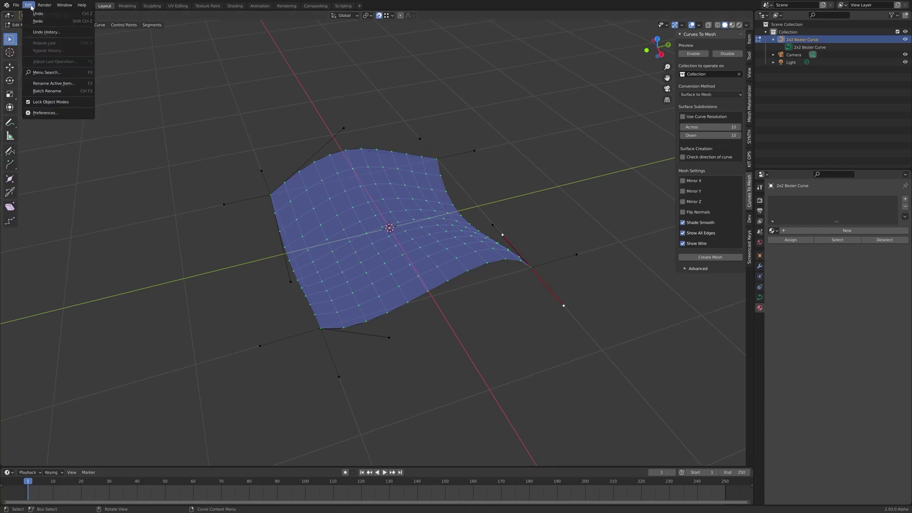
left_click(45, 113)
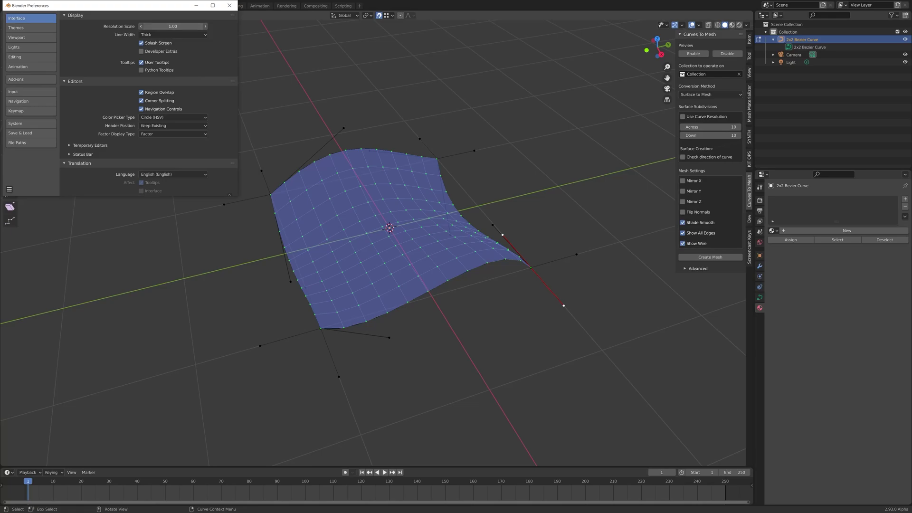
left_click_drag(172, 26, 196, 31)
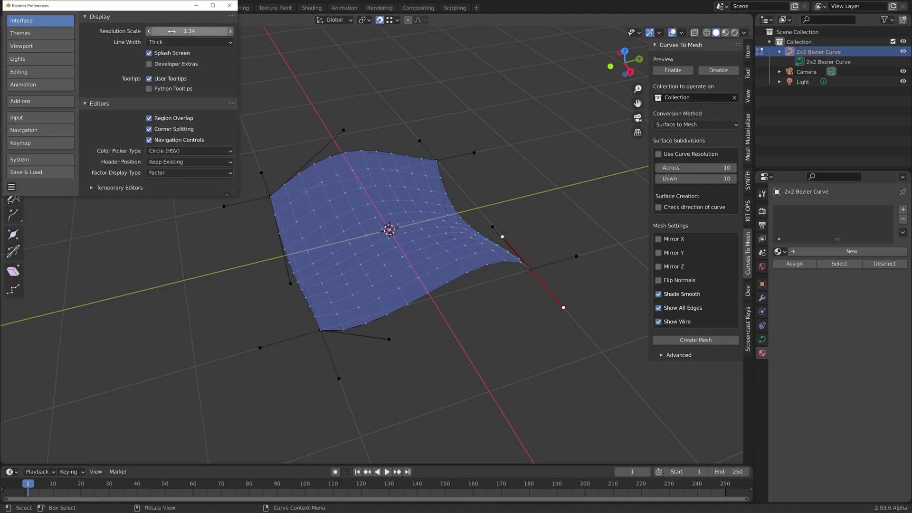
left_click(193, 31)
type("1")
key("Return")
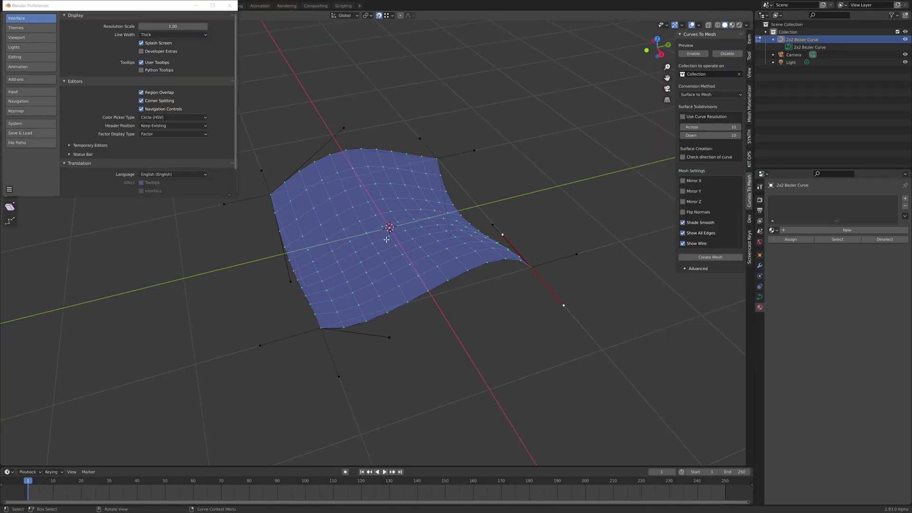
Step: Adjust the brightness and hue of the 3D Viewport theme's Wire colour
left_click(22, 28)
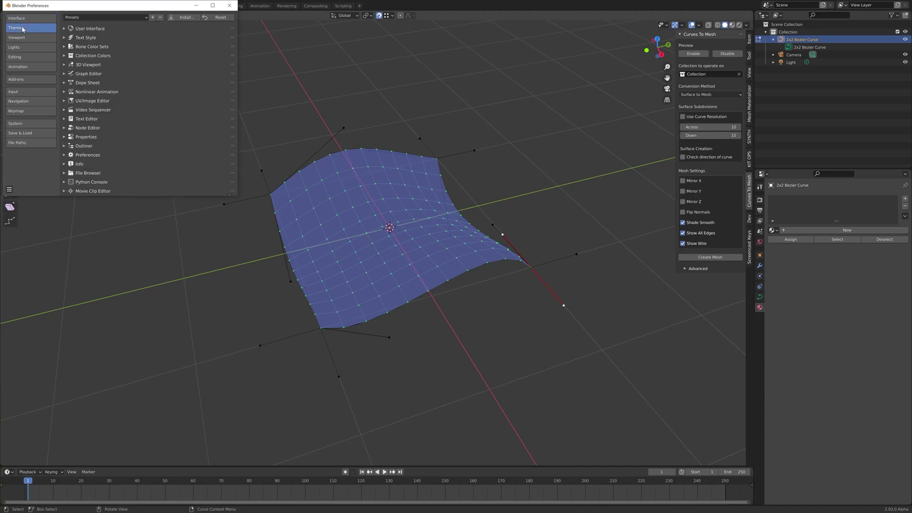
left_click(64, 65)
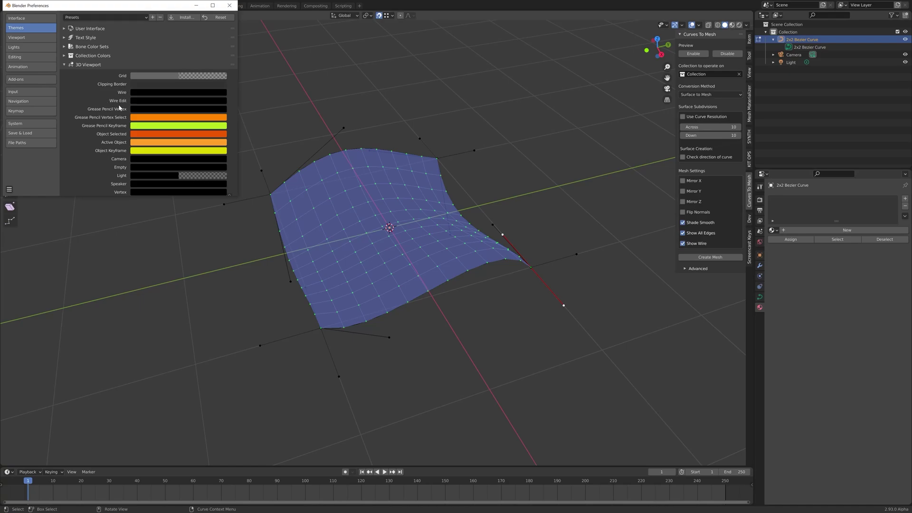
left_click(172, 94)
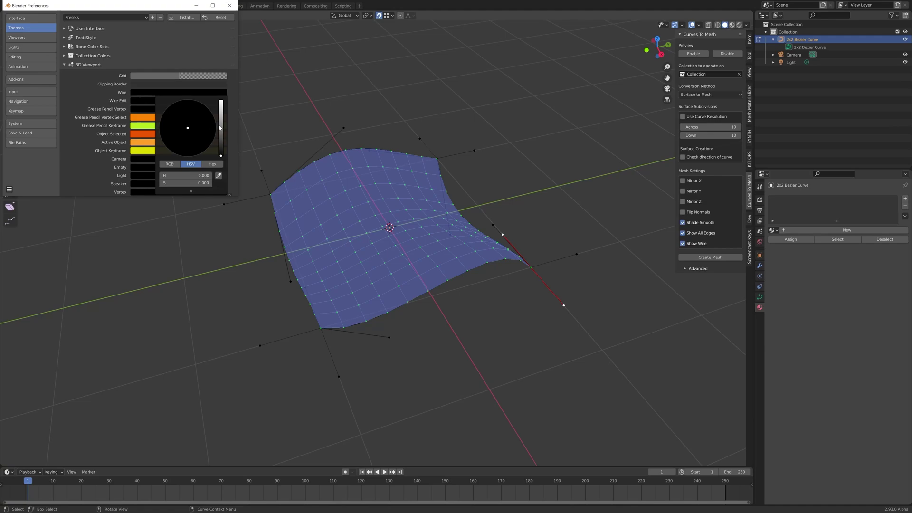
left_click_drag(220, 128, 221, 100)
left_click_drag(179, 145, 193, 153)
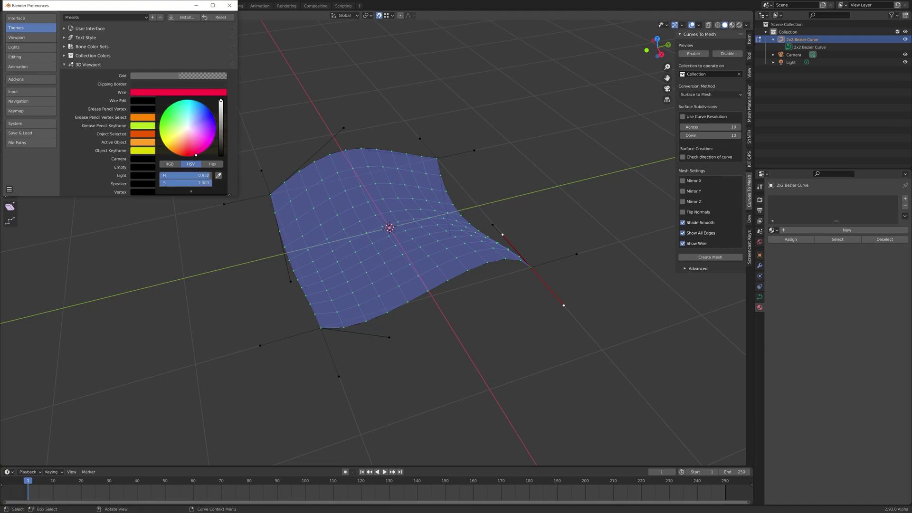
Step: Set the 3D Viewport theme's Wire Edit colour to pink
left_click(163, 101)
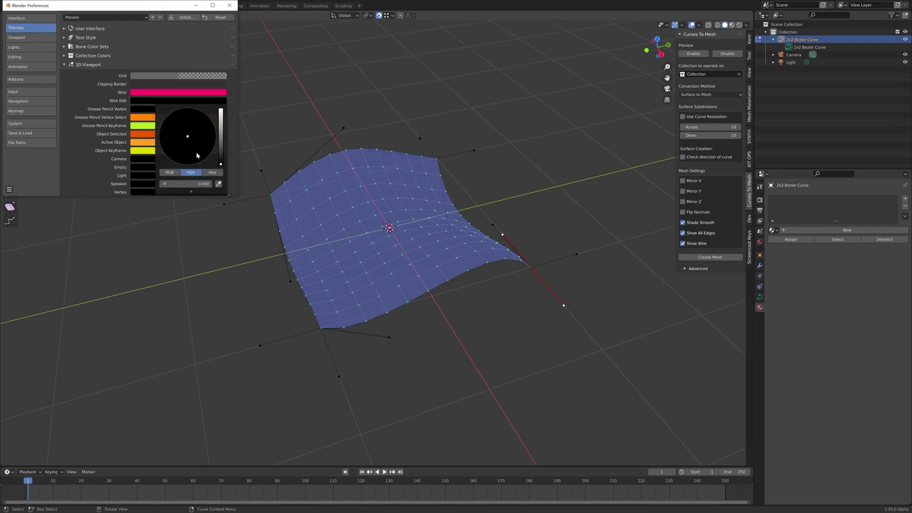
left_click(221, 109)
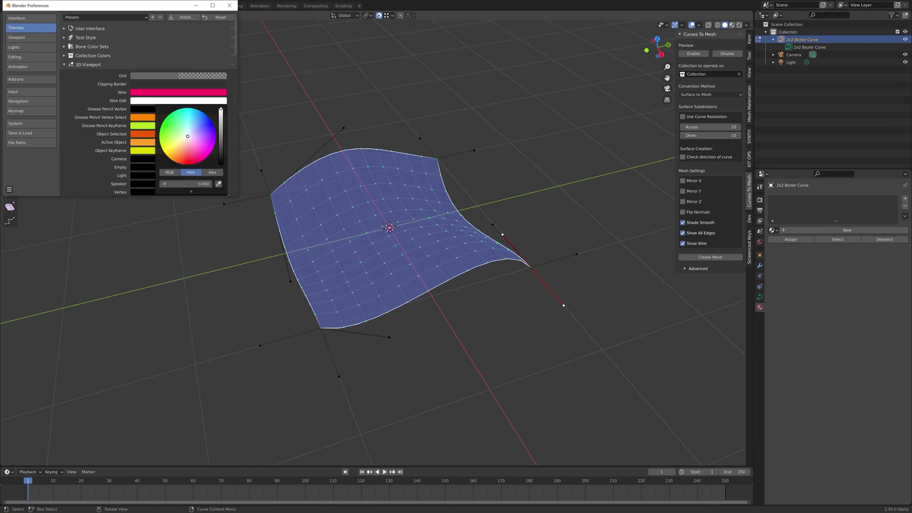
left_click(205, 158)
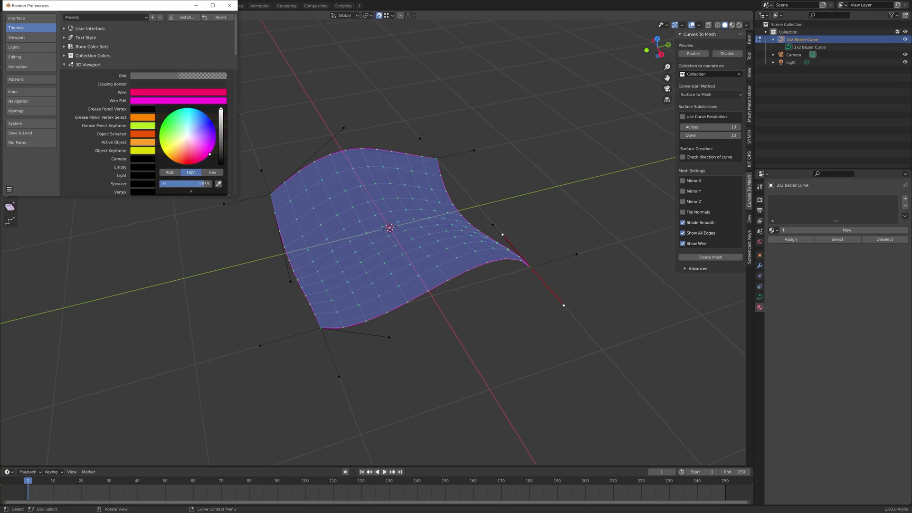
left_click_drag(209, 155, 210, 154)
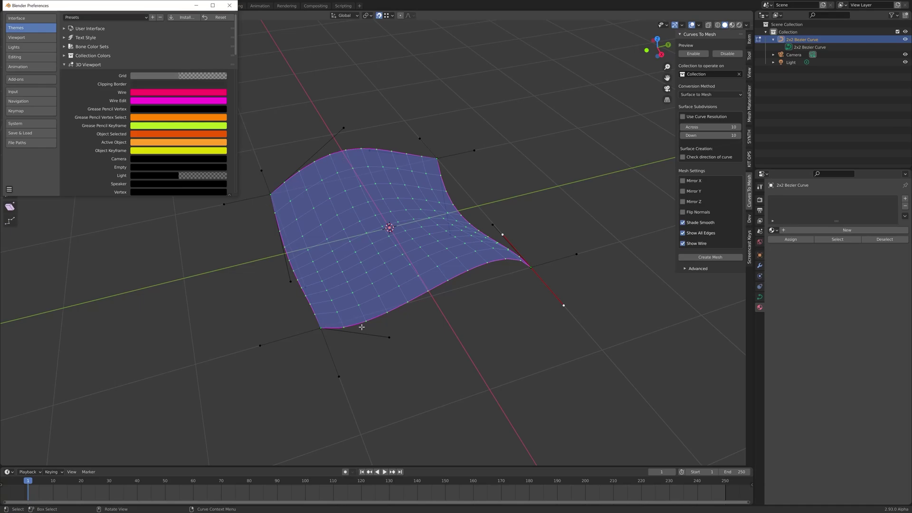
left_click(229, 6)
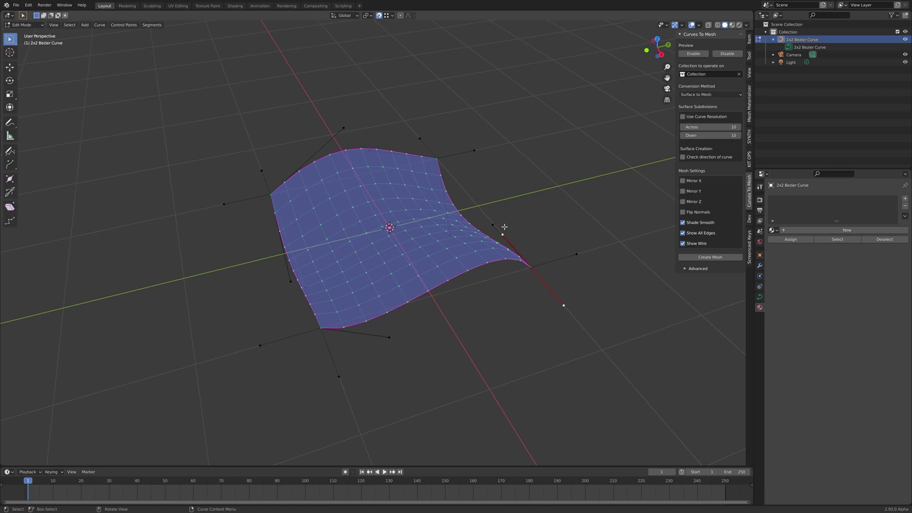
left_click(700, 26)
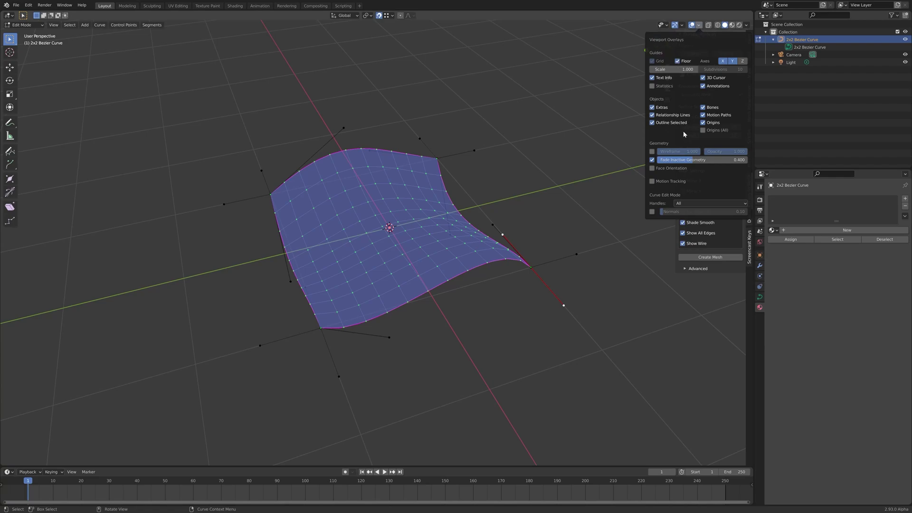
left_click(699, 204)
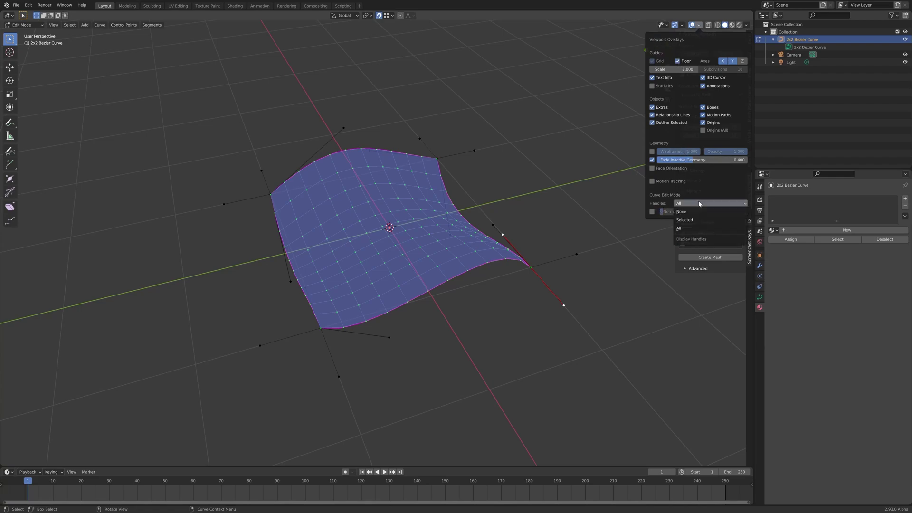
left_click(686, 229)
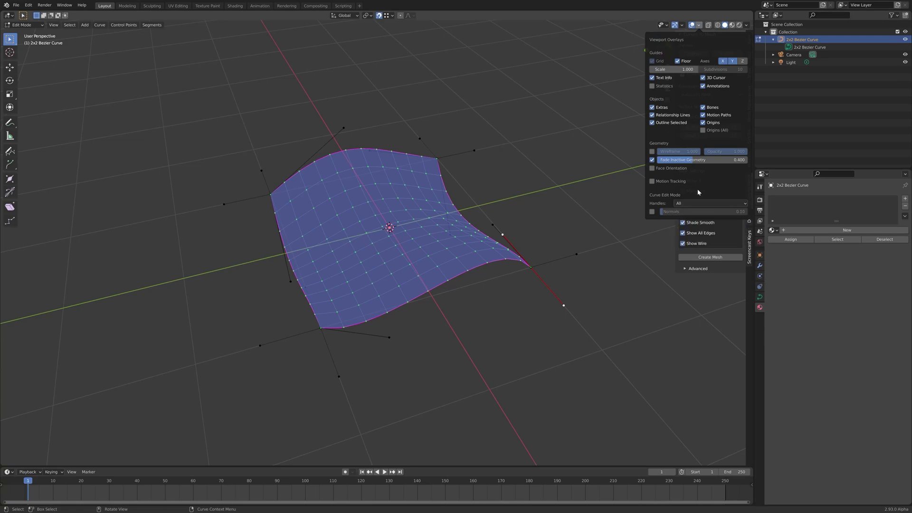
left_click(322, 333)
left_click(269, 194)
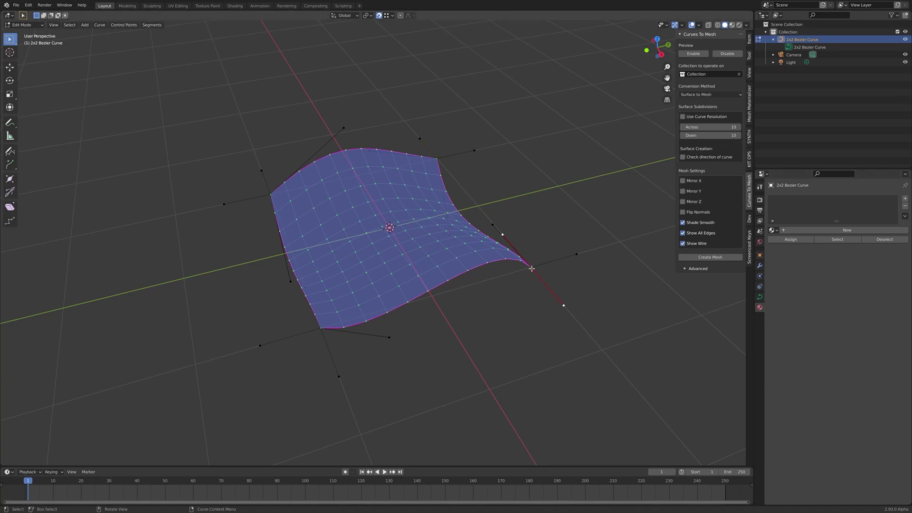
Step: Select the corner points, including overlapping ones, and outer handles along the surface's right edge
middle_click_drag(465, 329, 502, 306)
middle_click_drag(574, 232, 414, 273, "shift")
left_click(315, 301)
left_click(402, 192, "shift")
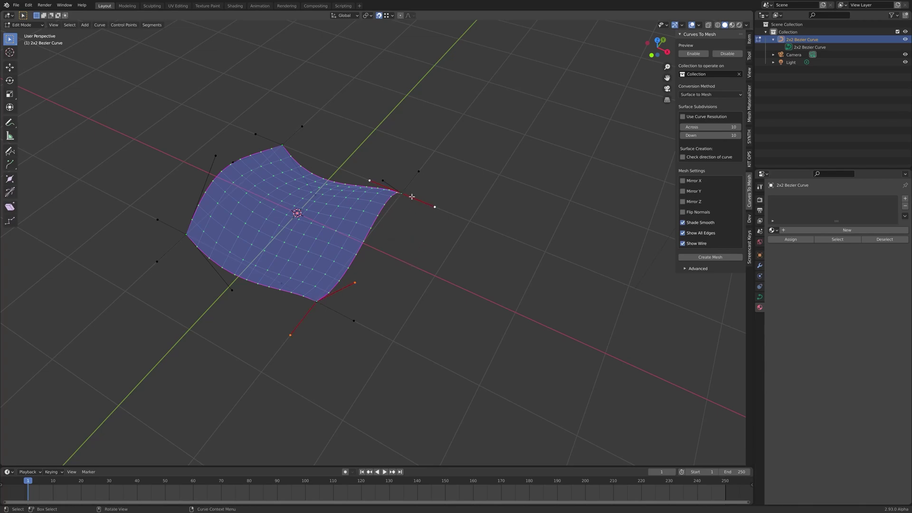
left_click(402, 193)
middle_click_drag(418, 192, 434, 228)
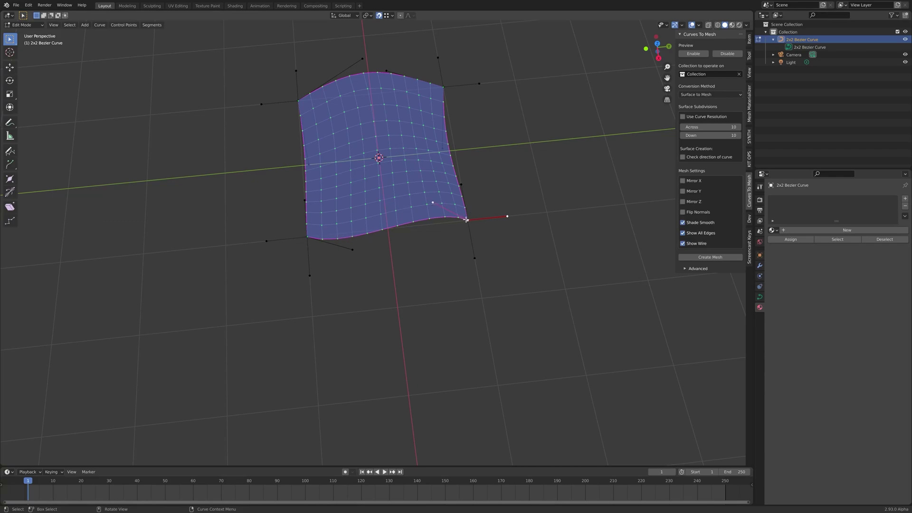
left_click(308, 237)
left_click(307, 237)
left_click(468, 217)
middle_click_drag(390, 257, 454, 238)
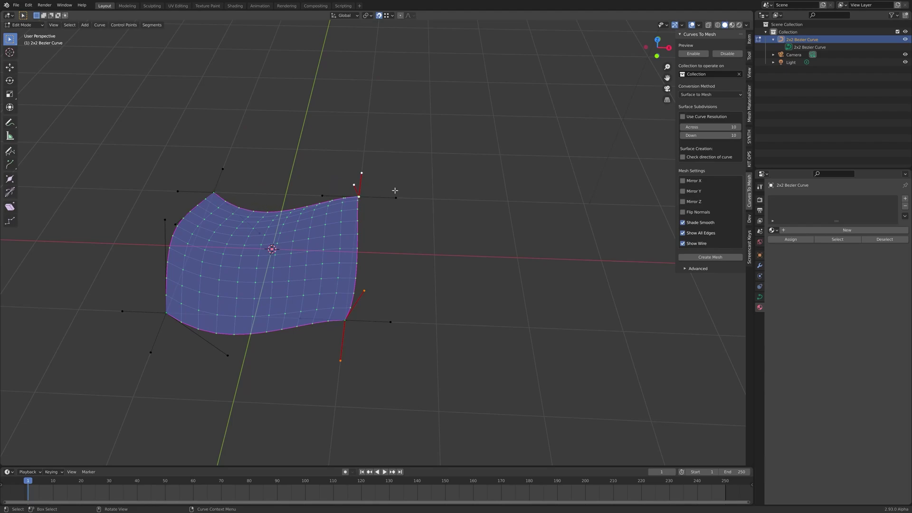
left_click(388, 321, "shift")
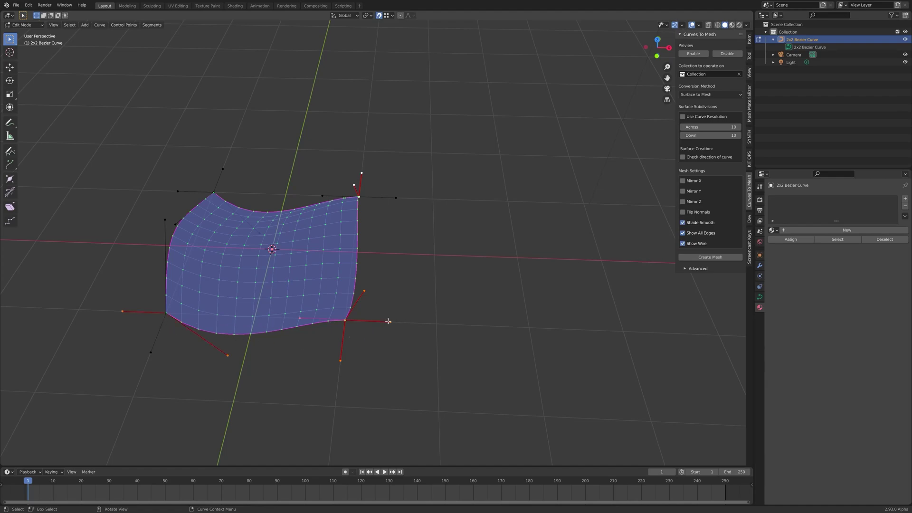
left_click(394, 197, "shift")
Step: Duplicate the selected edge points and move the copy along X beside the patch
key("shift")
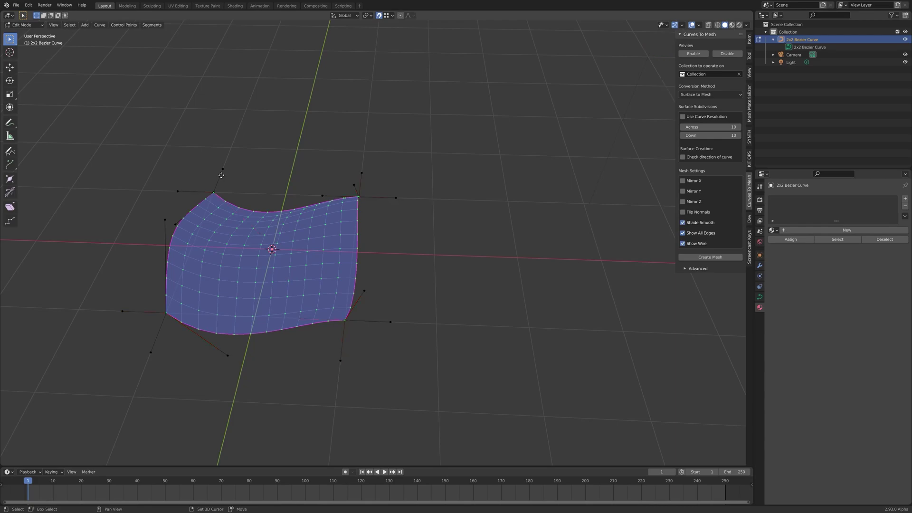
key("shift+d")
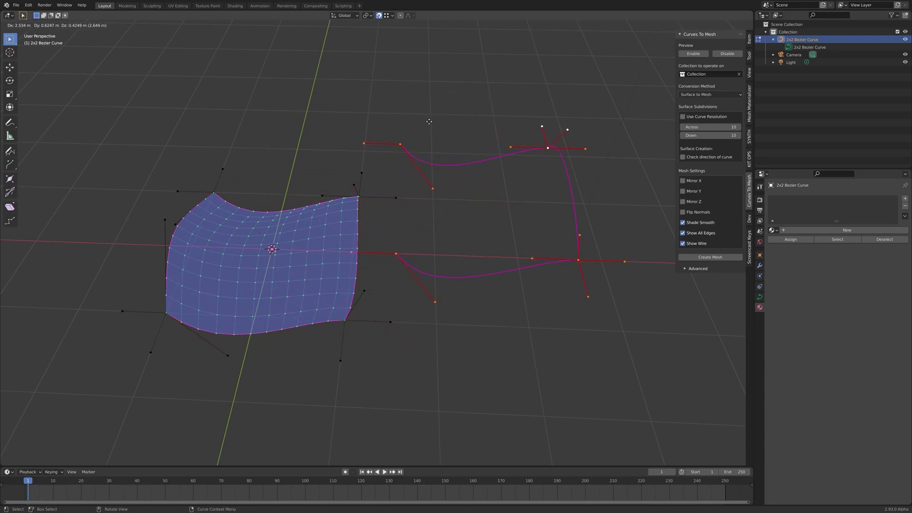
key("x")
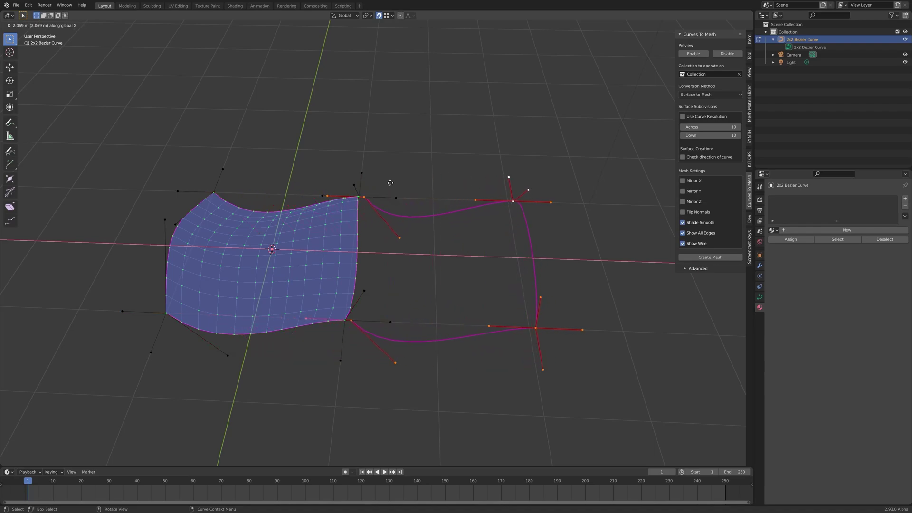
left_click(391, 183)
mouse_move(460, 240)
middle_mouse_down()
mouse_move(452, 228)
mouse_move(475, 238)
mouse_move(471, 266)
mouse_move(450, 236)
mouse_move(455, 244)
middle_mouse_up()
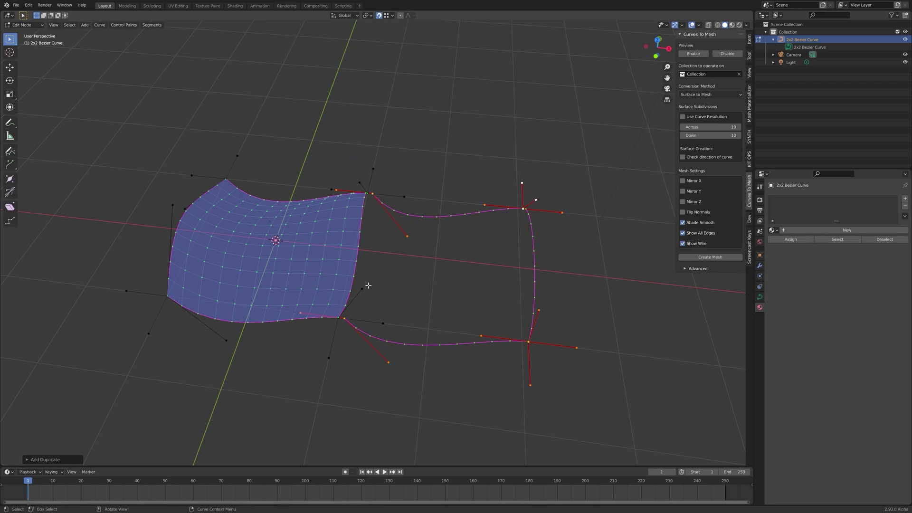
Step: Snap the duplicated curve's top end point onto the matching surface corner
left_click(372, 193)
left_click(373, 194)
key("g")
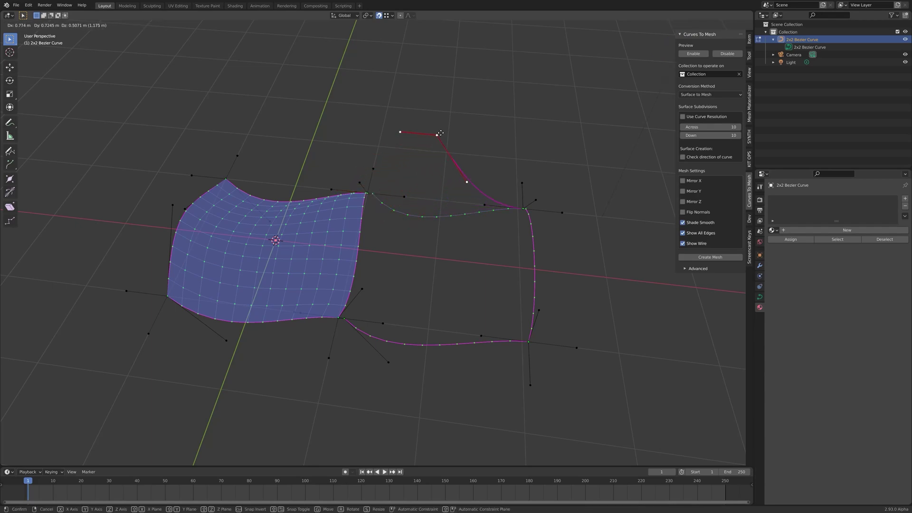
left_click(438, 147)
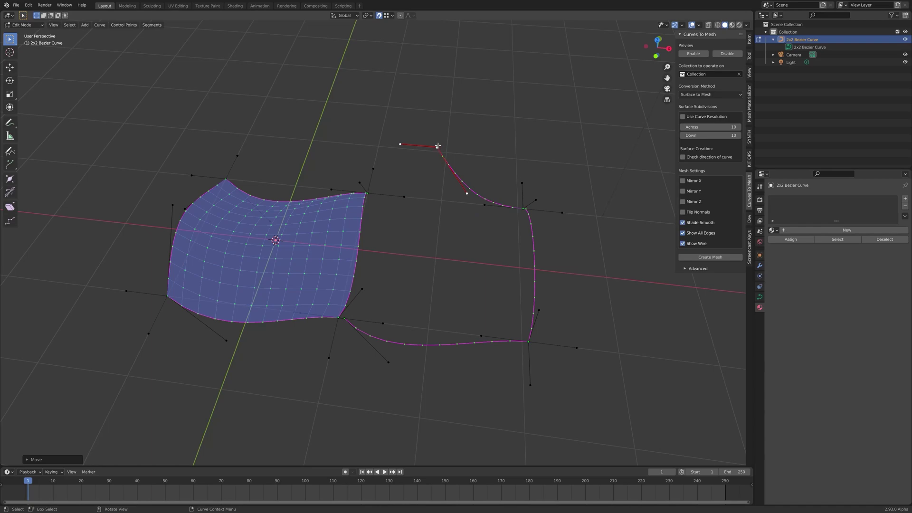
key("g")
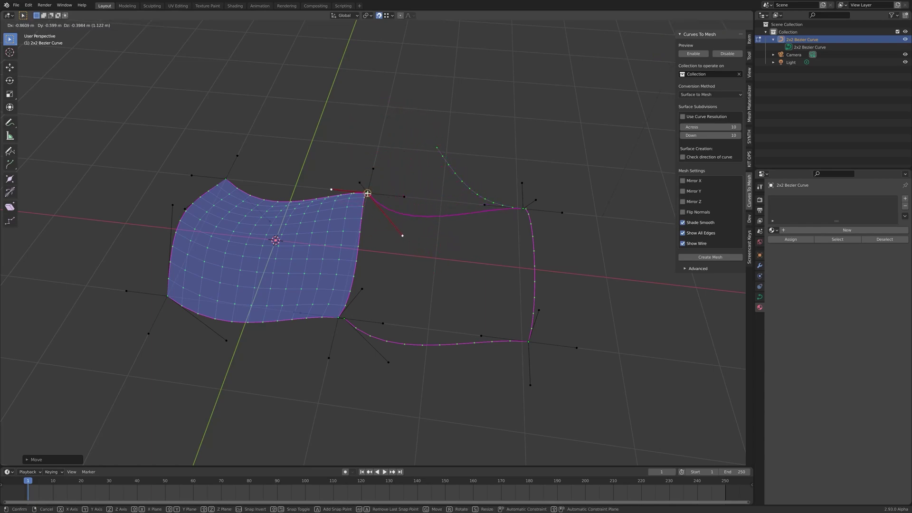
left_click(367, 193)
Step: Snap the bottom end point onto its surface corner and inspect the new patch
left_click(344, 318)
key("g")
left_click(338, 317)
middle_click_drag(407, 231, 353, 294)
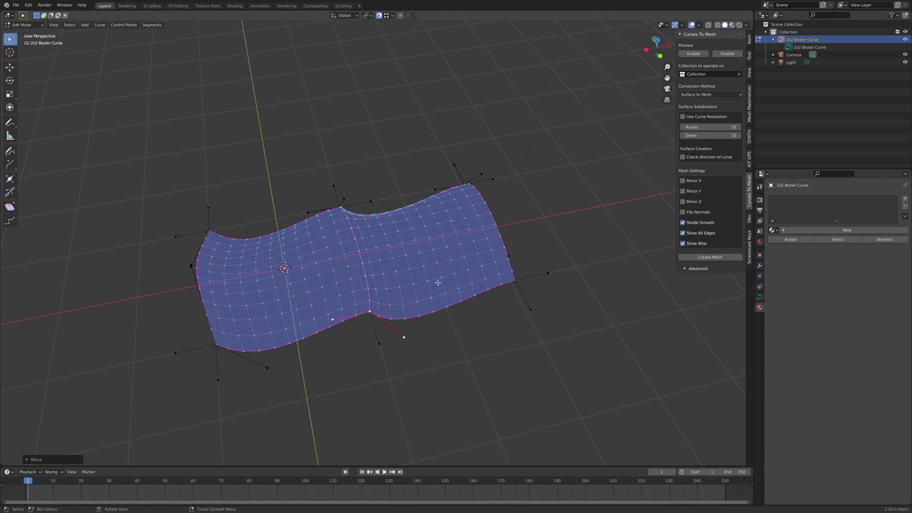
middle_click_drag(437, 282, 348, 258)
Step: Copy the selected edge handles and move the copy along the Y axis
left_click(503, 374)
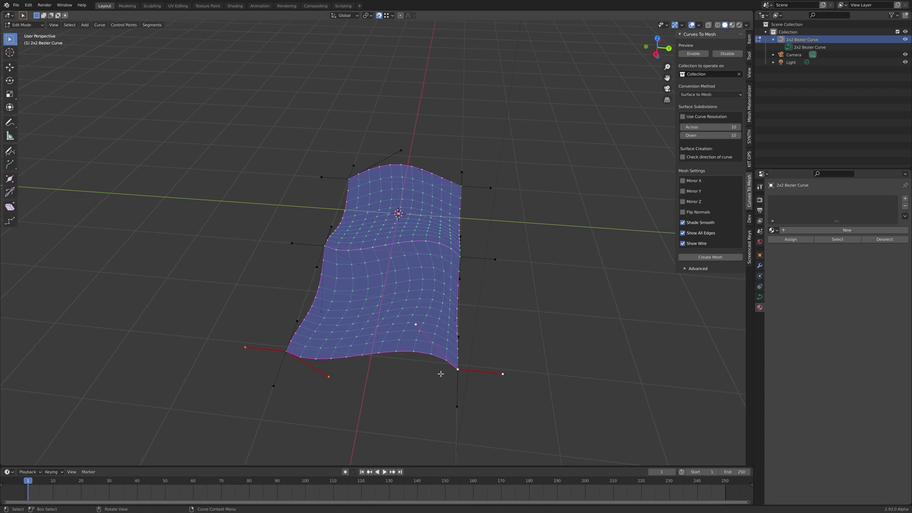
left_click(457, 406, "shift")
mouse_move(509, 306)
middle_mouse_down()
mouse_move(494, 299)
mouse_move(519, 305)
middle_mouse_up()
key("g")
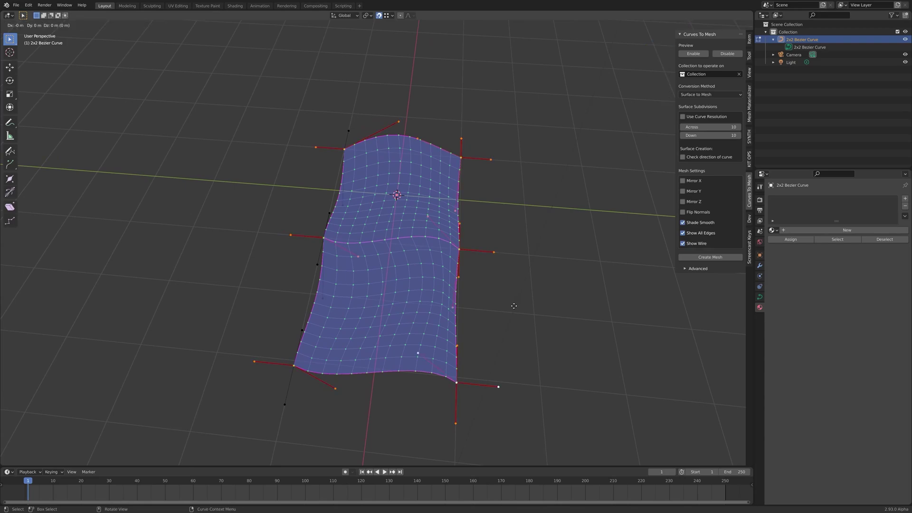
key("y")
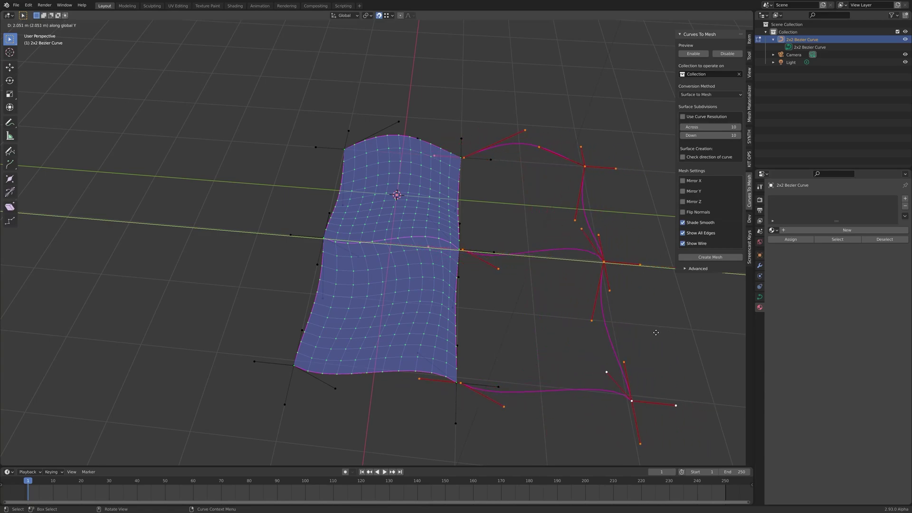
left_click(658, 333)
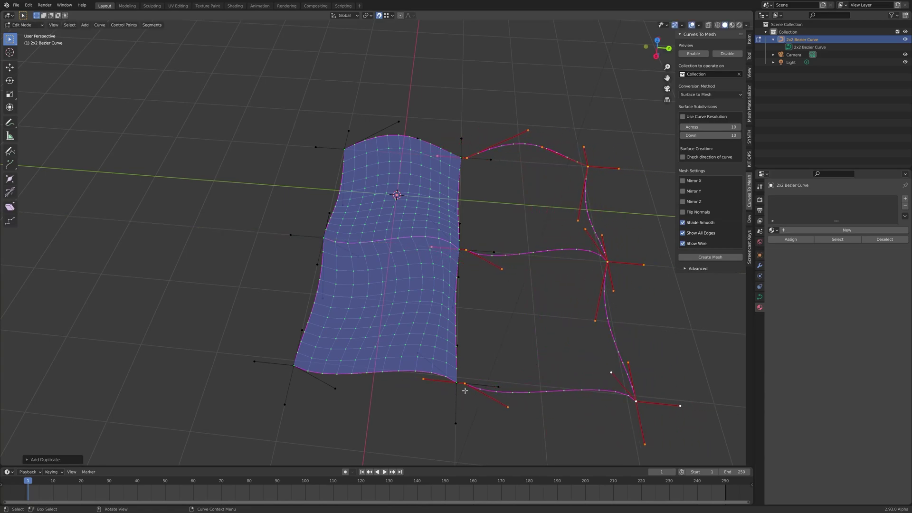
Step: Select the junction points along the edge and move them onto the surface corner
left_click(466, 383)
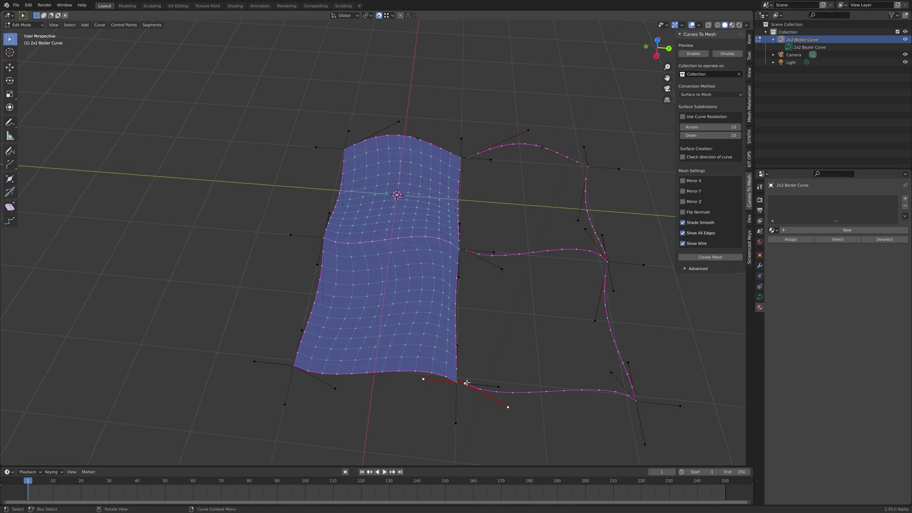
left_click(468, 248)
left_click(468, 156)
key("g")
left_click(465, 155)
middle_click_drag(445, 262, 432, 297)
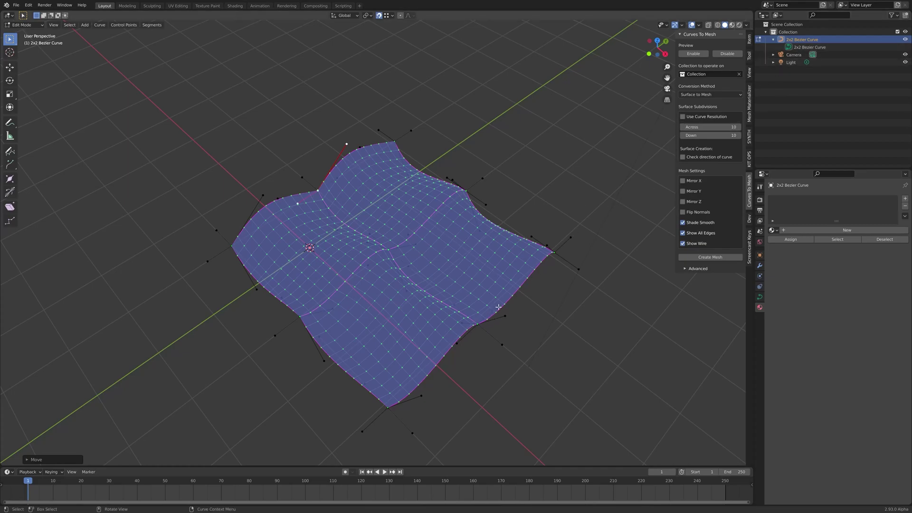
left_click(571, 238)
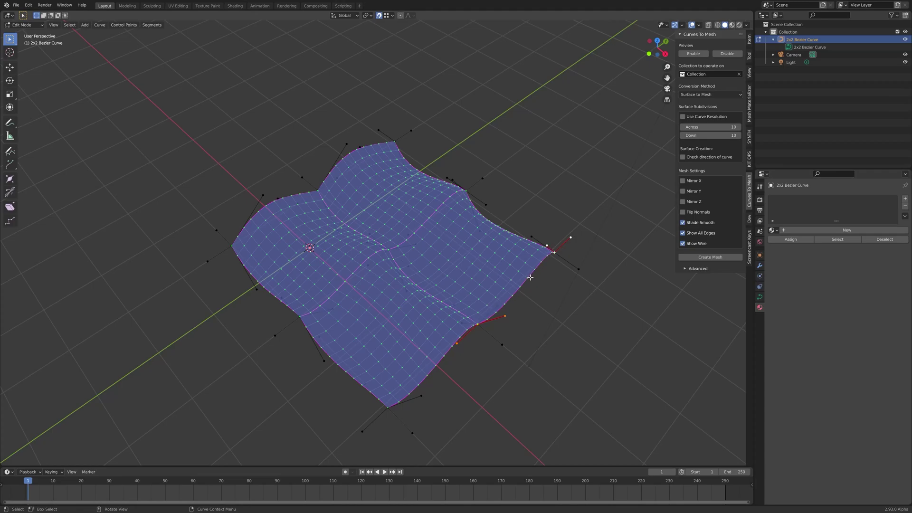
Step: Pull the lower-right curves away, separate them into 2x2 Bezier Curve.001, and return to Object Mode
key("g")
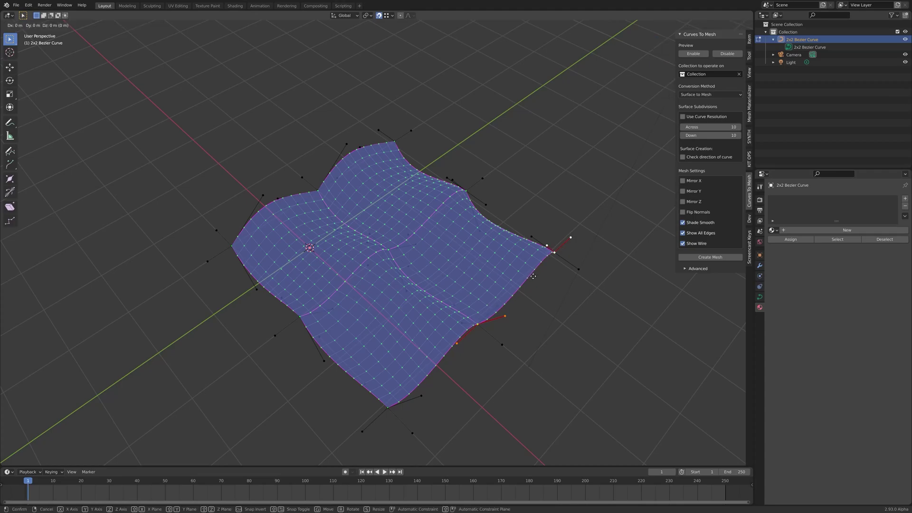
left_click(548, 297)
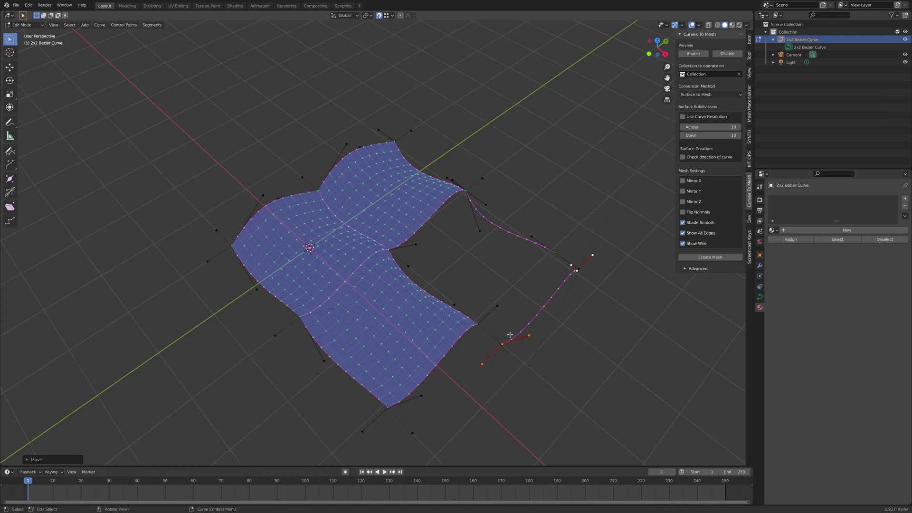
key("p")
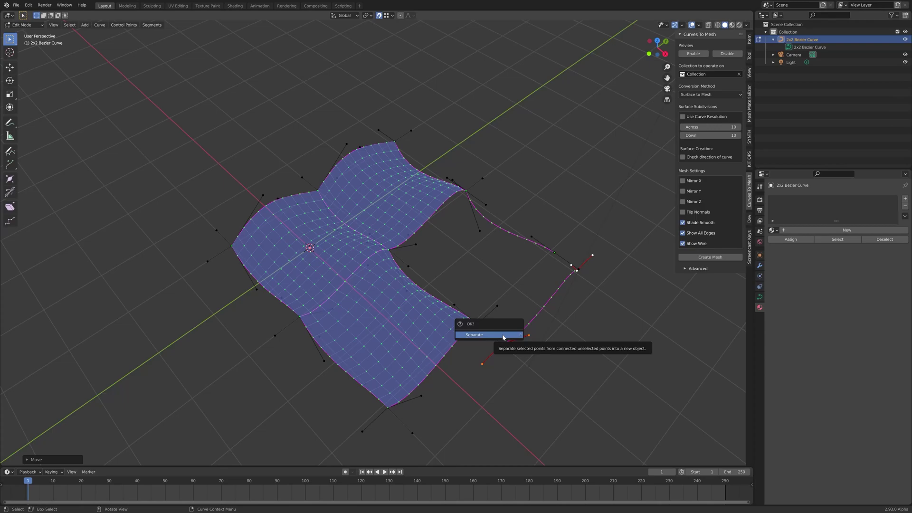
left_click(504, 336)
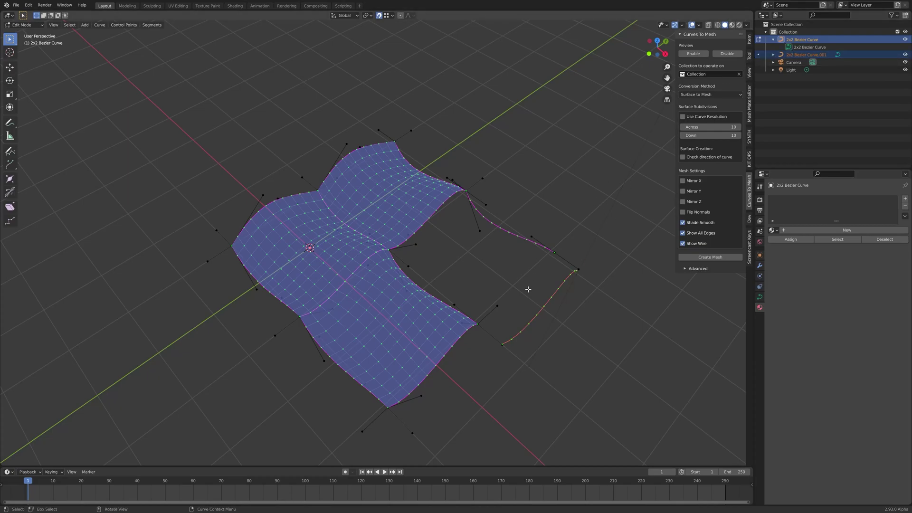
key("Tab")
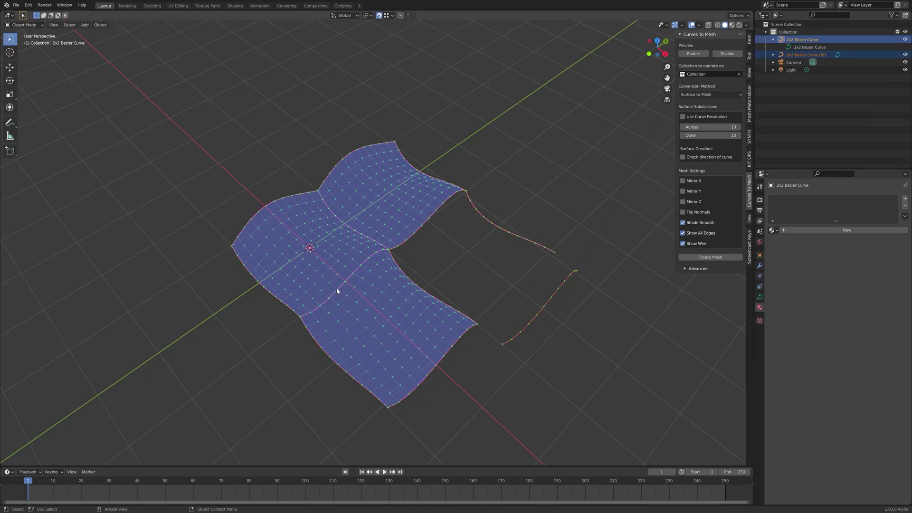
Step: Select 2x2 Bezier Curve.001 and move it out beside the quilt
left_click(557, 294)
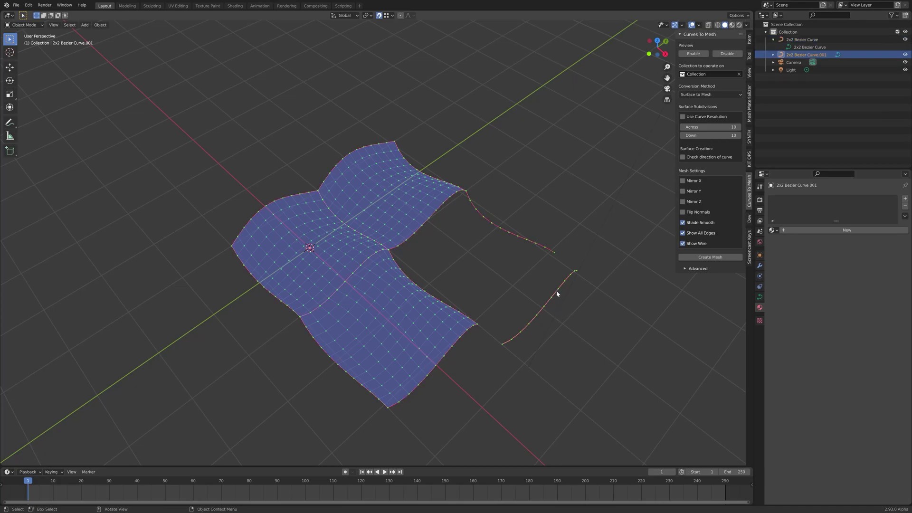
key("g")
left_click(498, 85)
key("g")
left_click(628, 170)
Step: Switch between the quilt grid and the separate curve, toggling the surface preview off and on
left_click(466, 201)
left_click(470, 203)
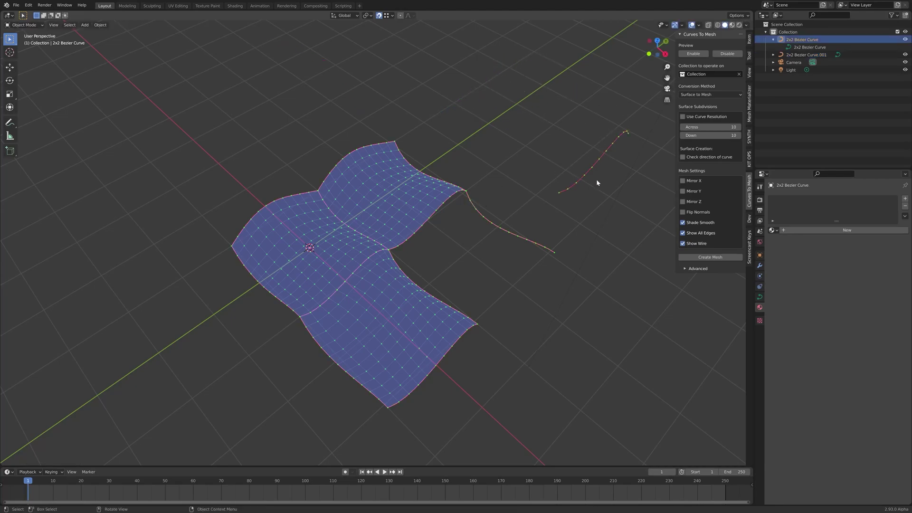
left_click(596, 167)
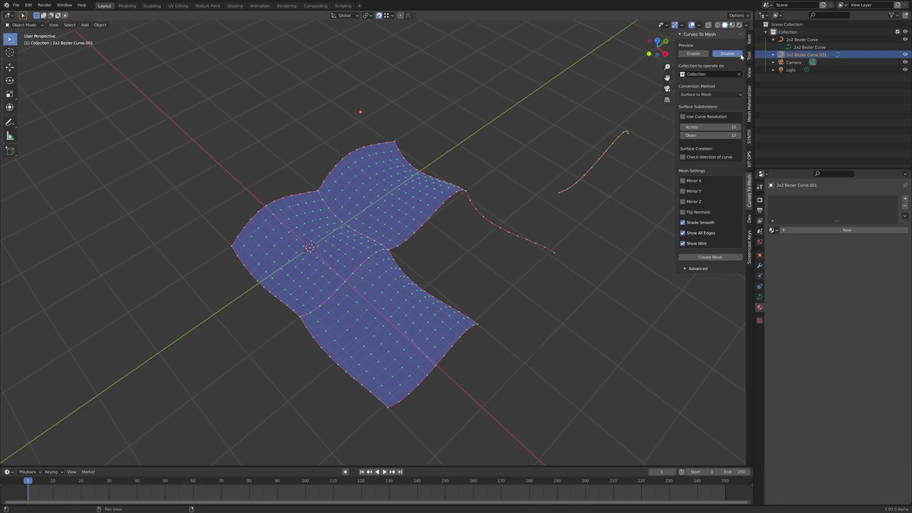
left_click(727, 54)
left_click(448, 202)
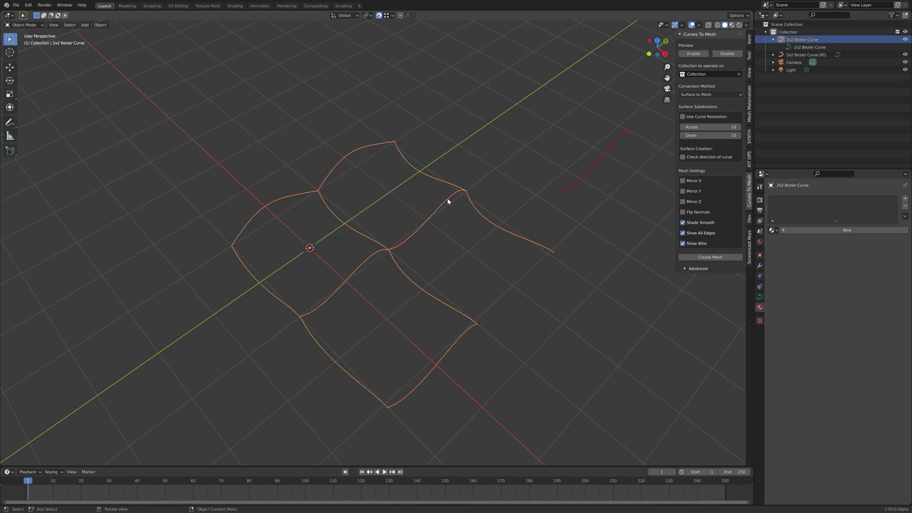
left_click(605, 156)
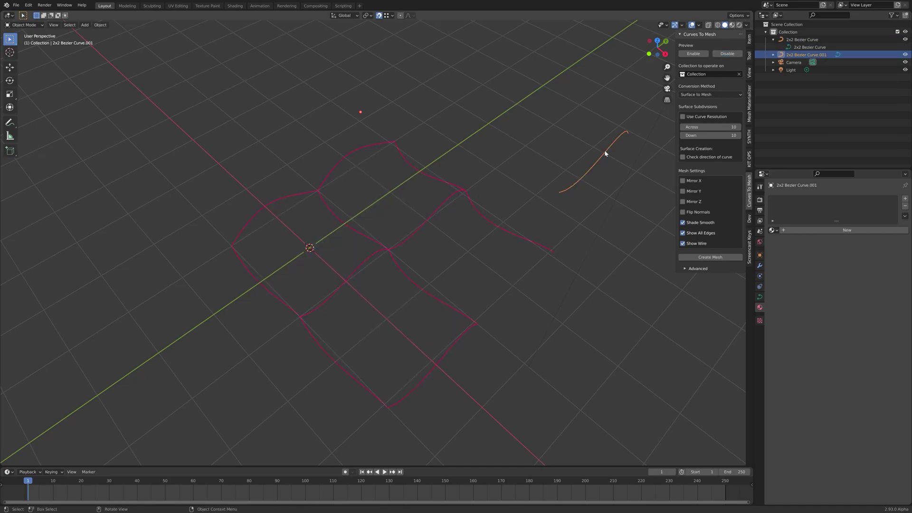
left_click(456, 192)
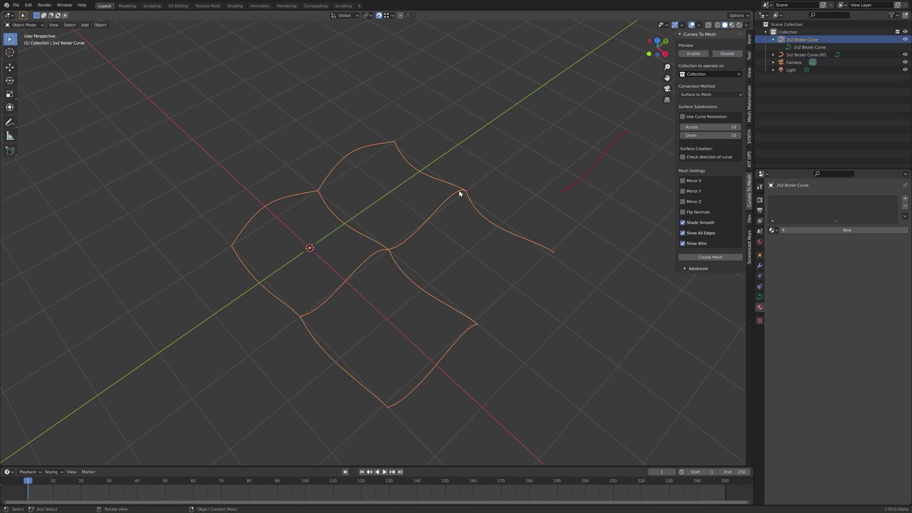
left_click(701, 54)
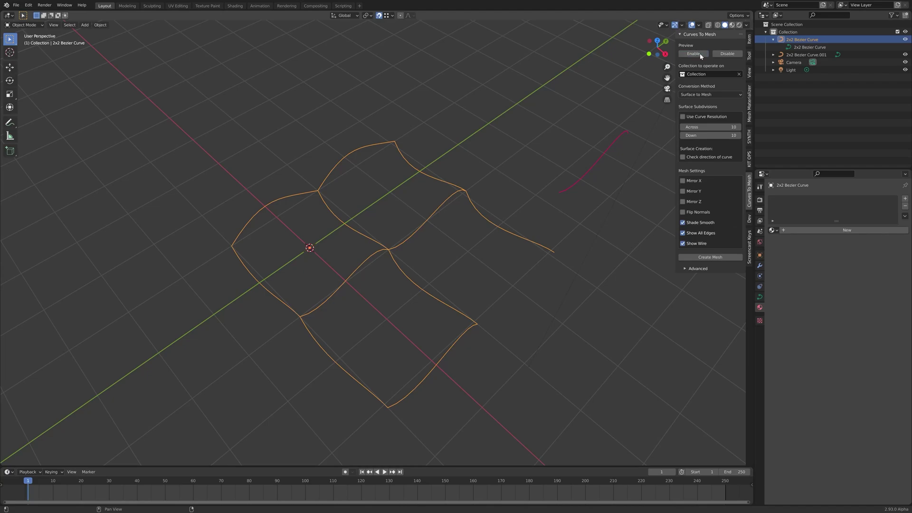
Step: Move the separate curve down to the quilt and drag its end point onto the right corner
left_click(620, 138)
left_click_drag(619, 139, 562, 275)
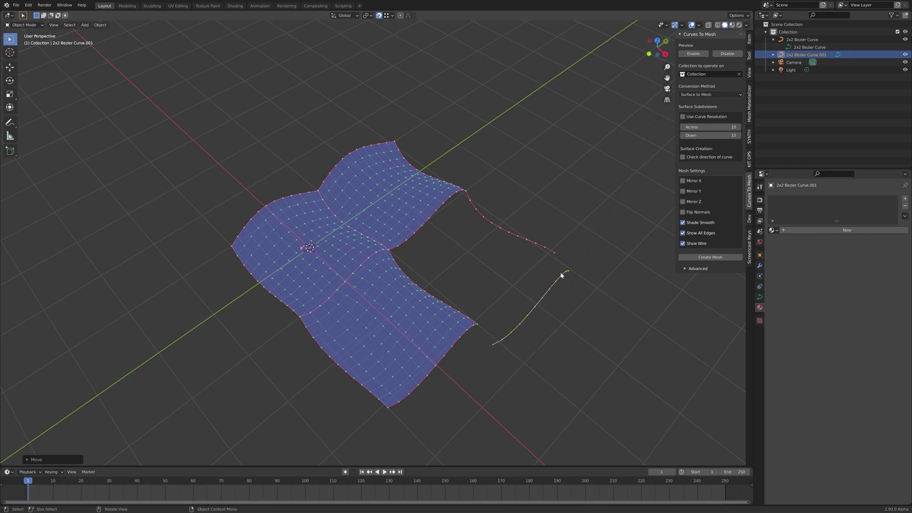
key("Tab")
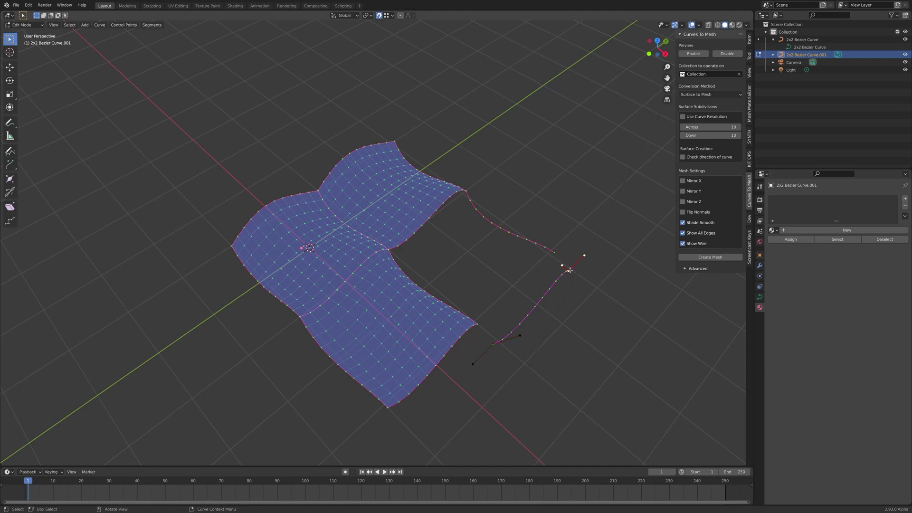
left_click_drag(570, 270, 556, 253)
Step: Attach the curve's lower end to the quilt's bottom edge and make 2x2 Bezier Curve active
left_click_drag(500, 343, 480, 321)
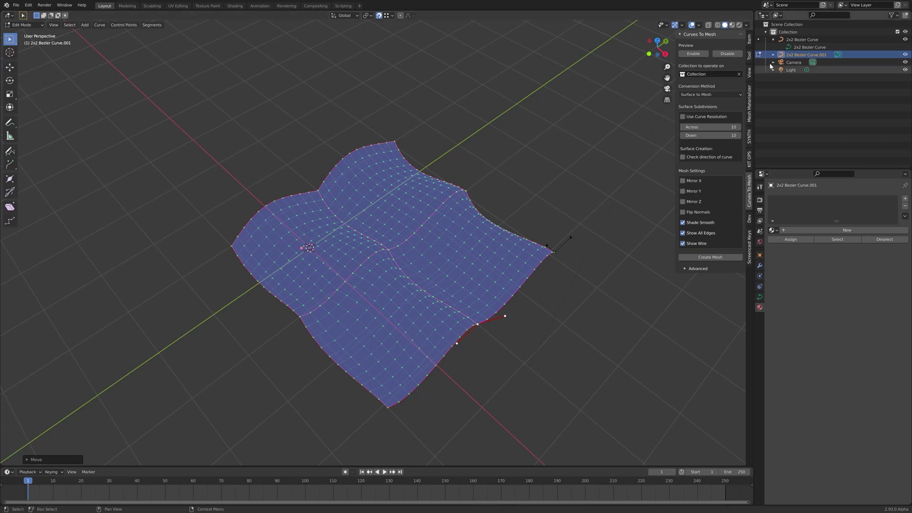
left_click(796, 40)
left_click(807, 56)
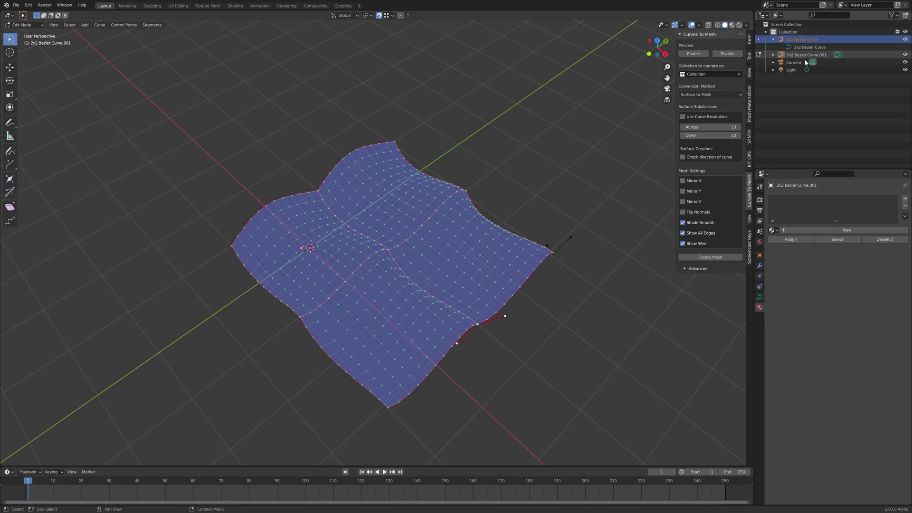
left_click(792, 39)
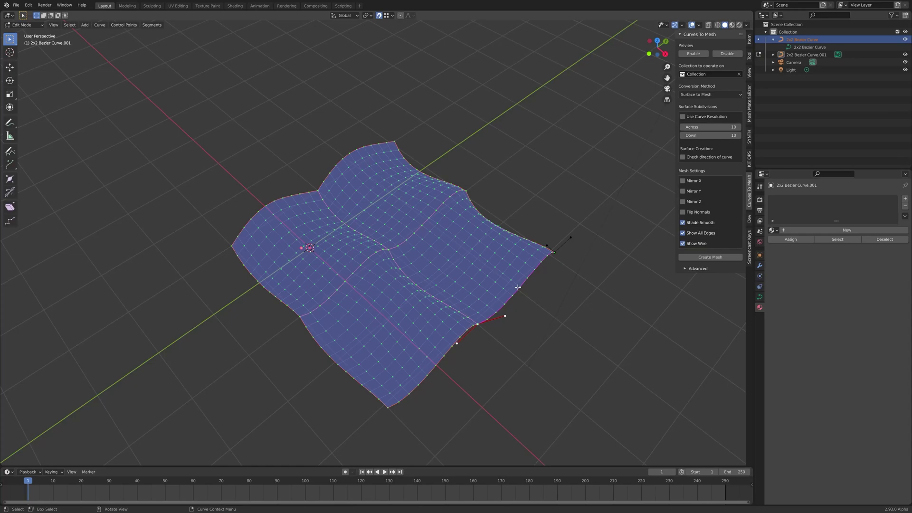
Step: Save the file as c2m_test4.blend
middle_click_drag(565, 337, 444, 344)
key("ctrl+s")
scroll(444, 361, "up", 2)
Step: Reposition the edge point's right Bezier handle to reshape the new edge curve
middle_click_drag(416, 396, 448, 392)
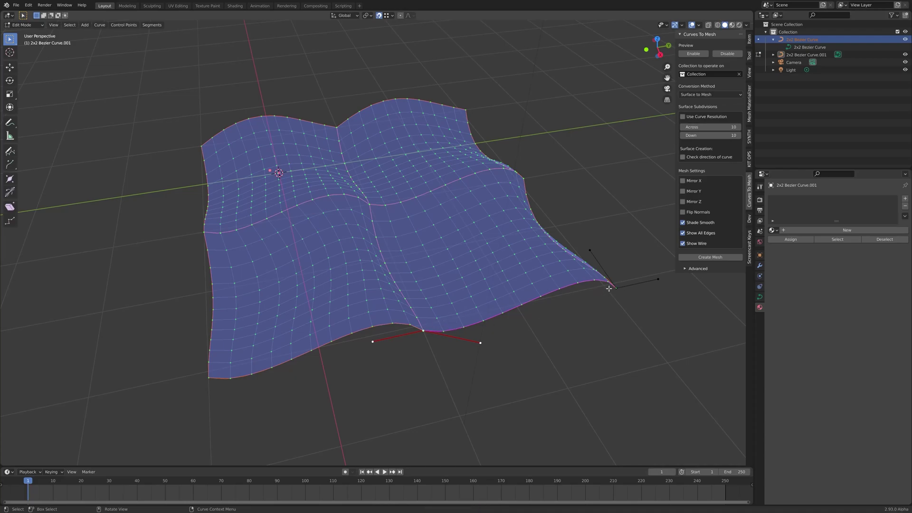
left_click(480, 343)
key("g")
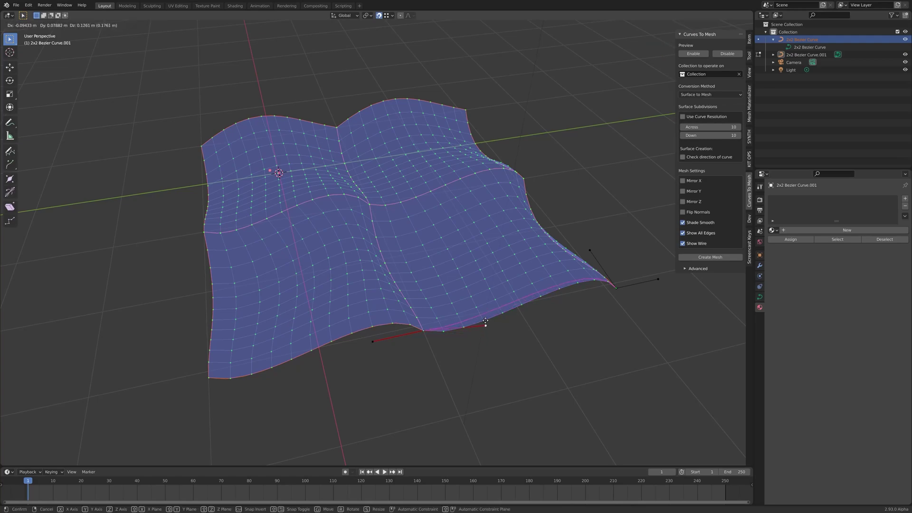
left_click(481, 285)
key("g")
left_click(520, 339)
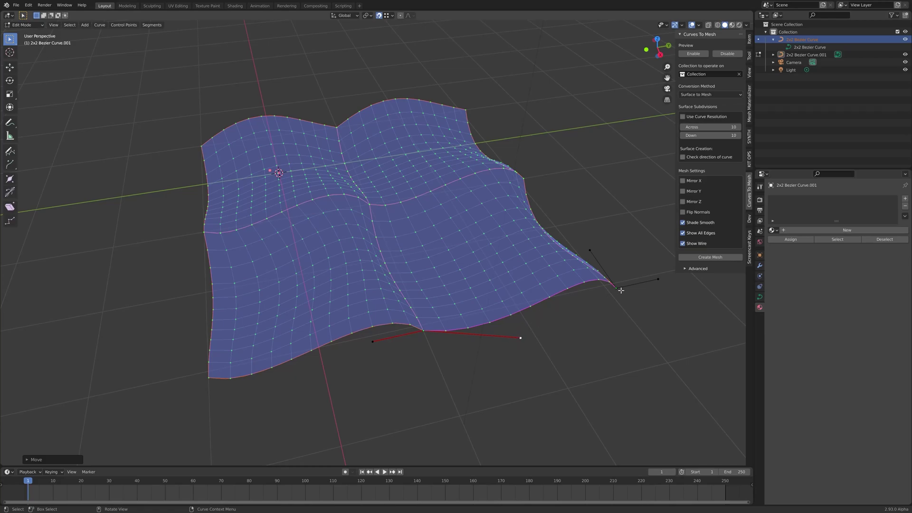
Step: Subdivide the lower-right edge segment to add a new control point
left_click(658, 280)
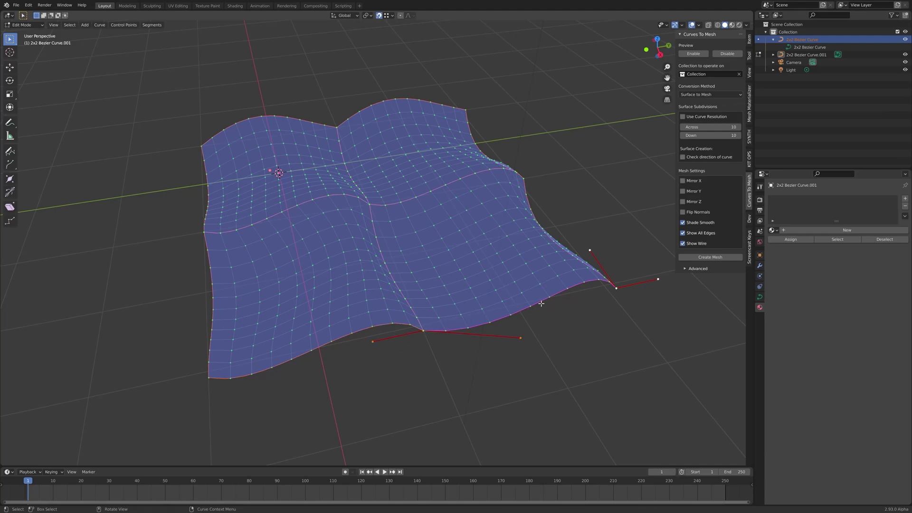
right_click(478, 262)
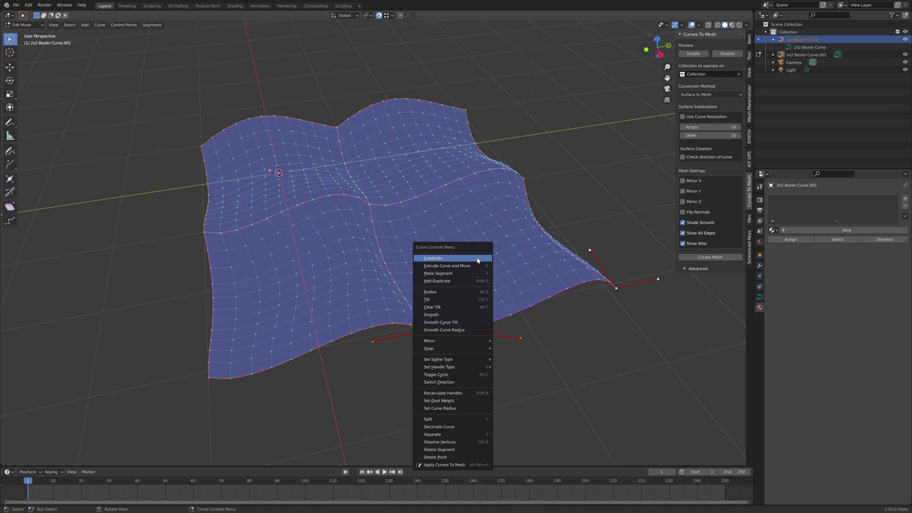
left_click(477, 259)
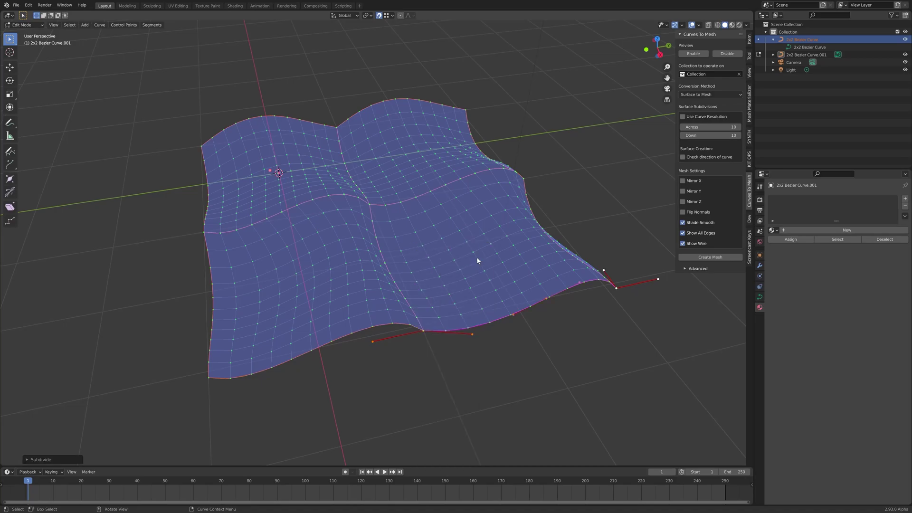
left_click(548, 300)
middle_click_drag(546, 297, 554, 271)
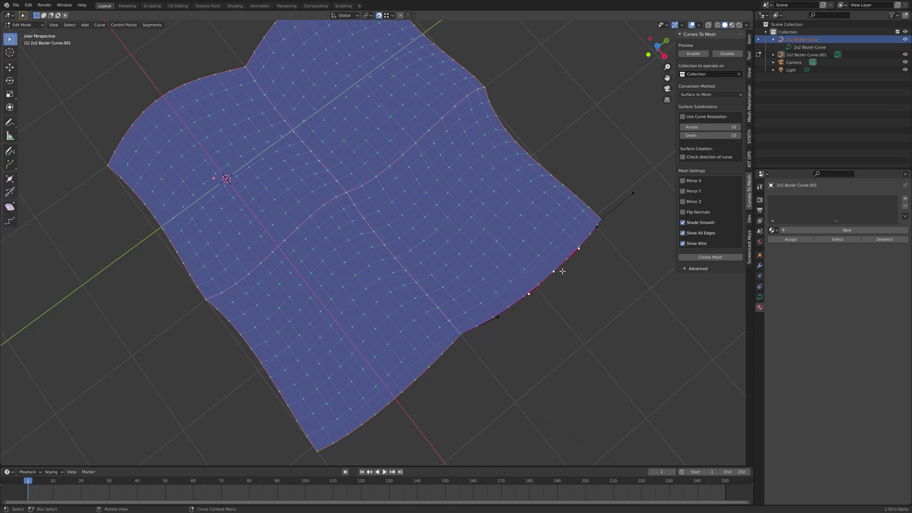
Step: Subdivide the quilt's lower edge segment to add more control points
left_click(460, 334)
middle_click_drag(585, 308, 541, 312)
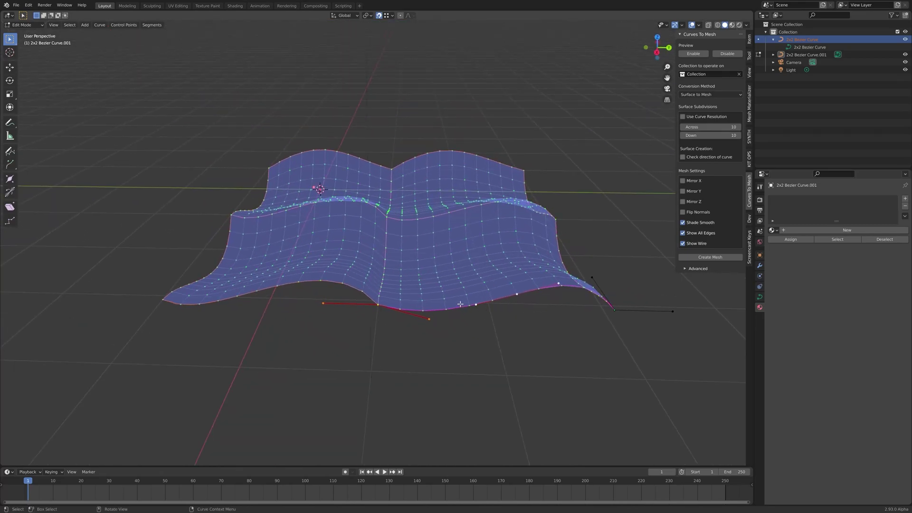
right_click(438, 298)
left_click(432, 297)
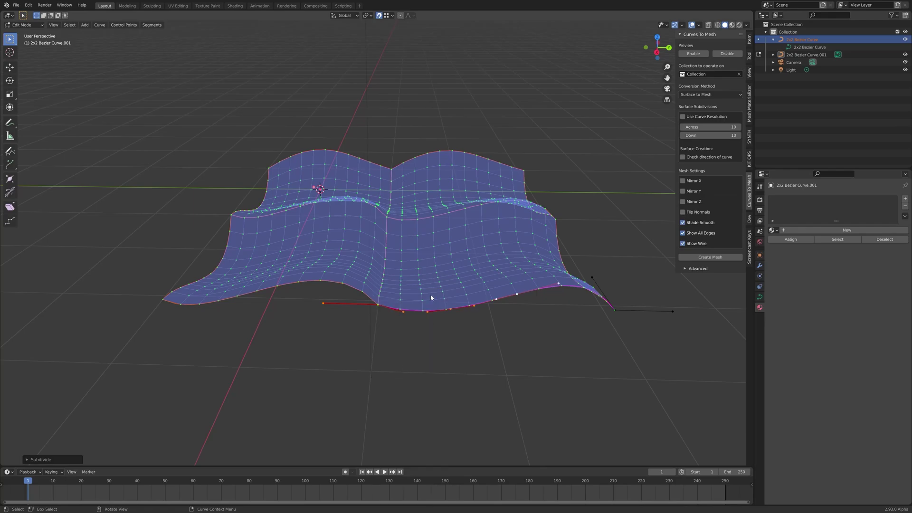
Step: Select two of the new control points and drop them below the surface
left_click(451, 309)
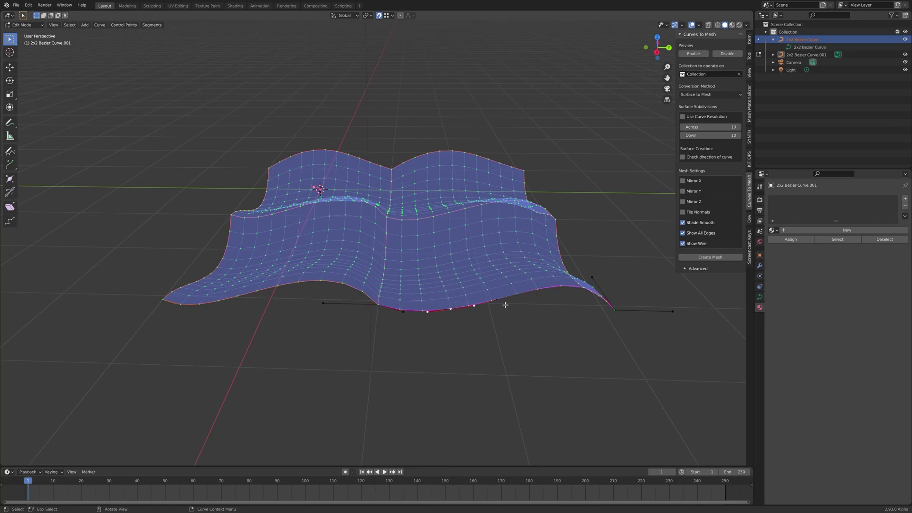
middle_click_drag(505, 305, 509, 334)
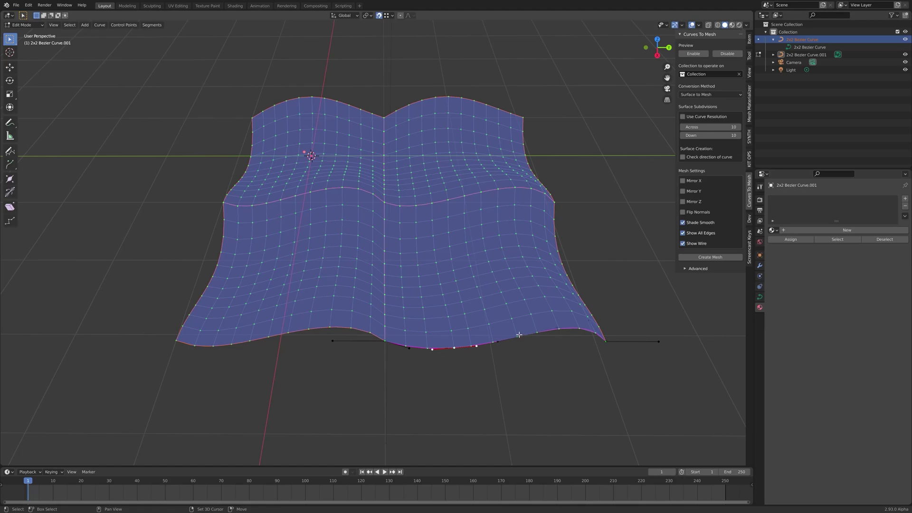
left_click(518, 336, "shift")
key("g")
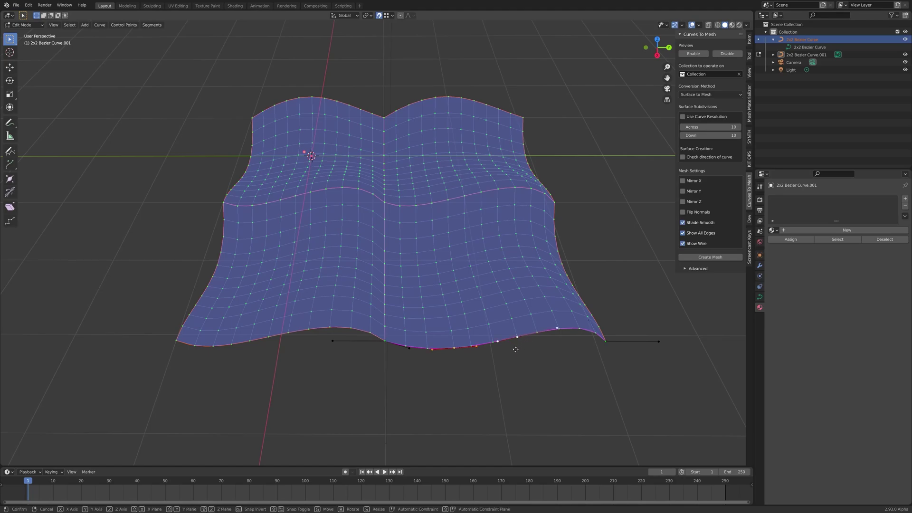
left_click(527, 399)
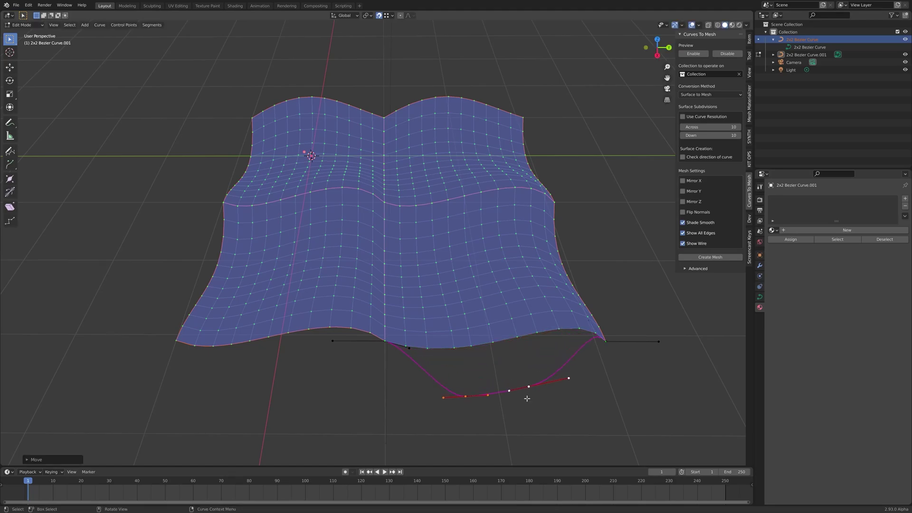
Step: Raise those points along Z, then move them inward into the surface
middle_click_drag(523, 380, 540, 367)
key("g")
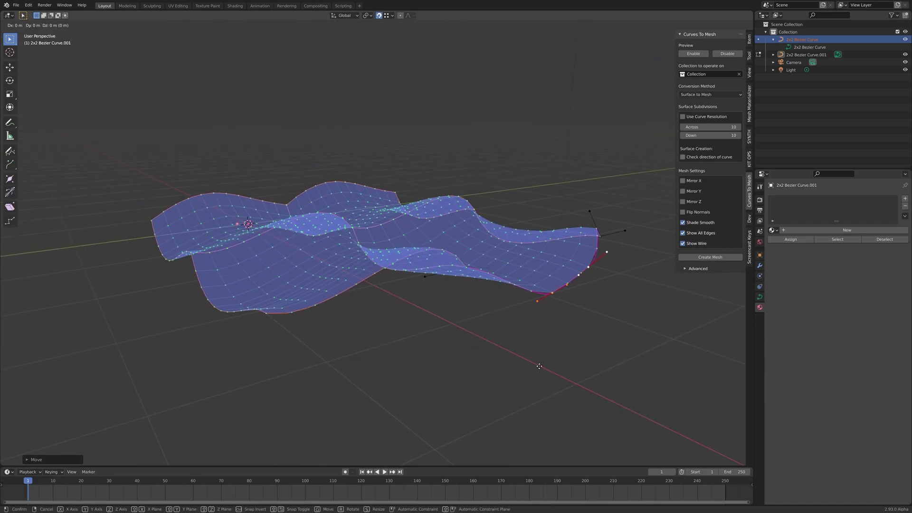
key("z")
left_click(594, 264)
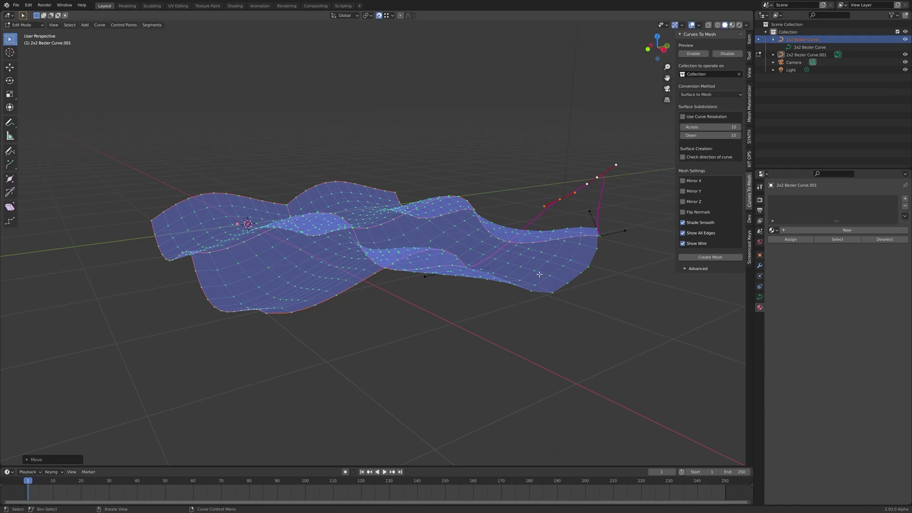
middle_click_drag(596, 262, 616, 286)
key("g")
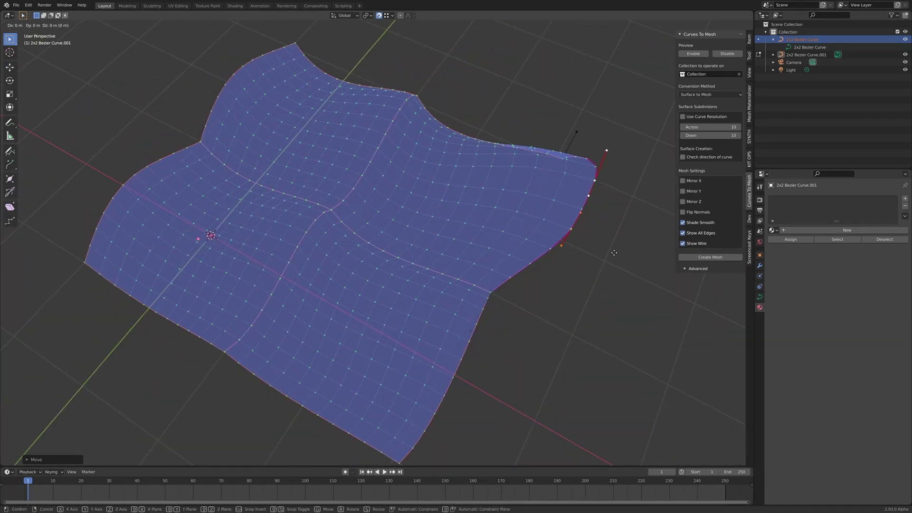
left_click(544, 237)
middle_click_drag(545, 236, 521, 259)
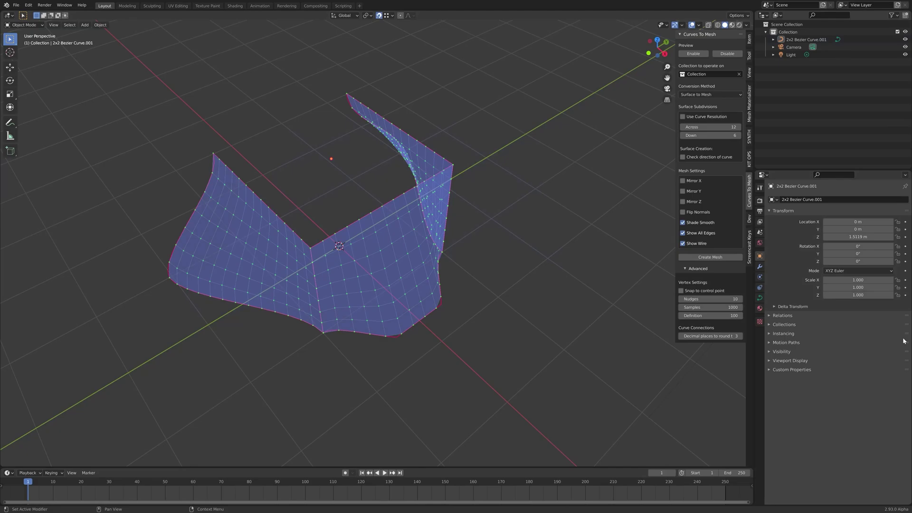
Step: Lower the Across subdivision count and briefly toggle Check direction of curve
middle_click_drag(456, 259, 631, 200)
left_click_drag(713, 127, 774, 135)
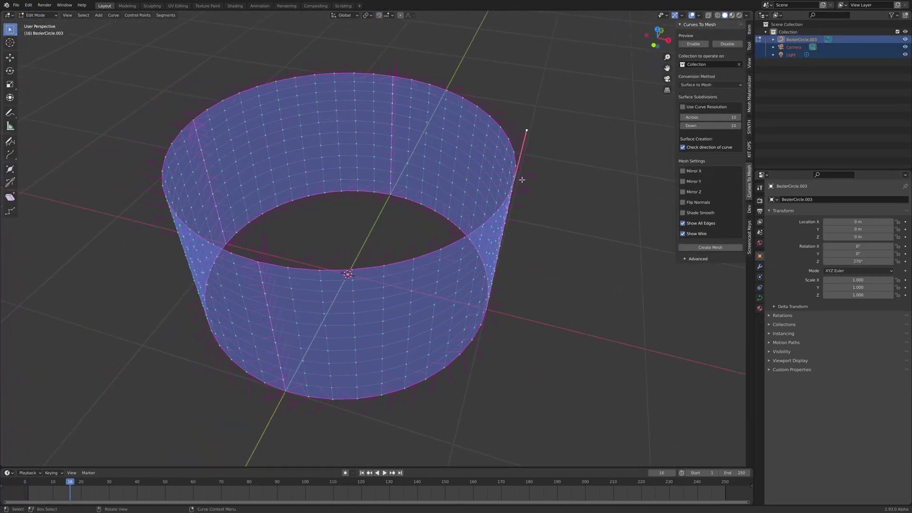
left_click(683, 147)
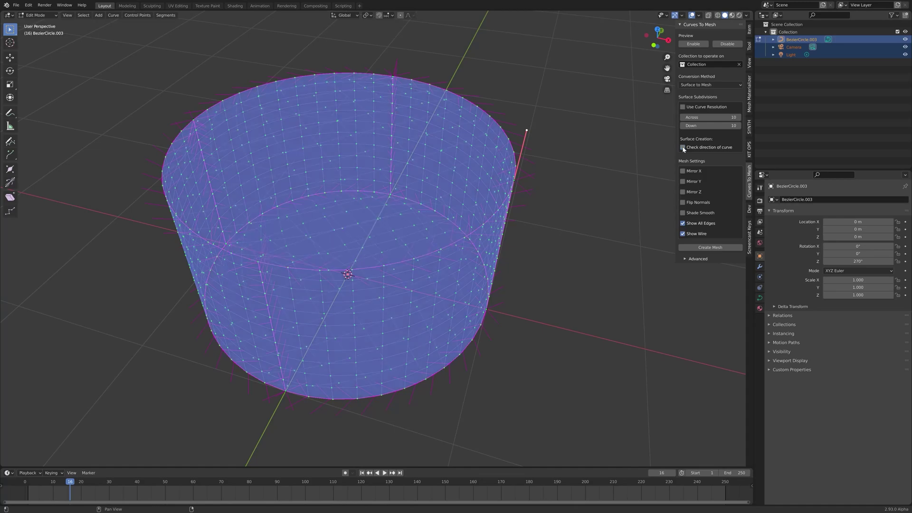
left_click(683, 147)
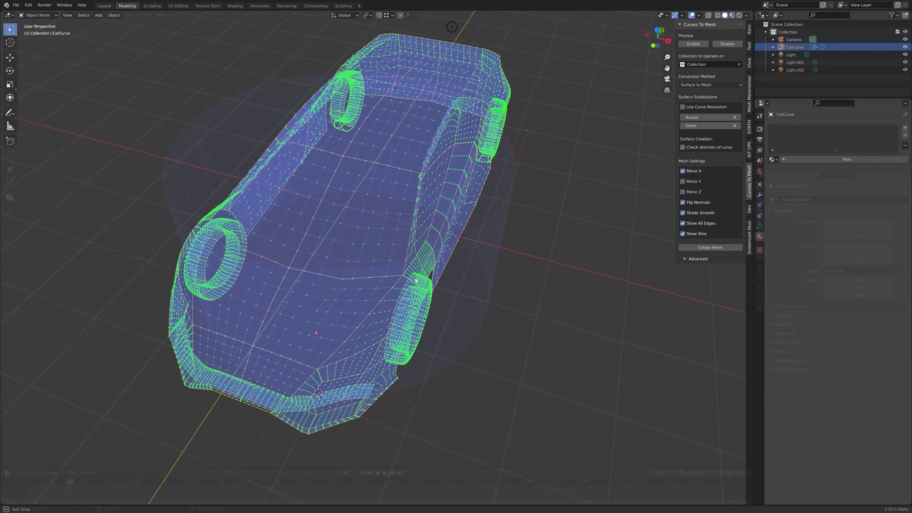
Step: Enter Edit Mode on the CarCurve car model's curve cage
middle_click_drag(408, 281, 169, 275)
key("Tab")
scroll(397, 246, "up", 5)
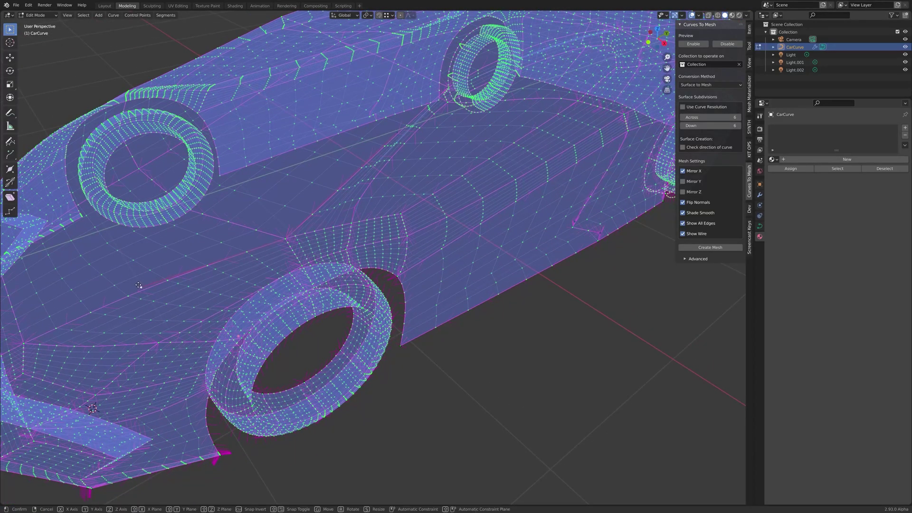